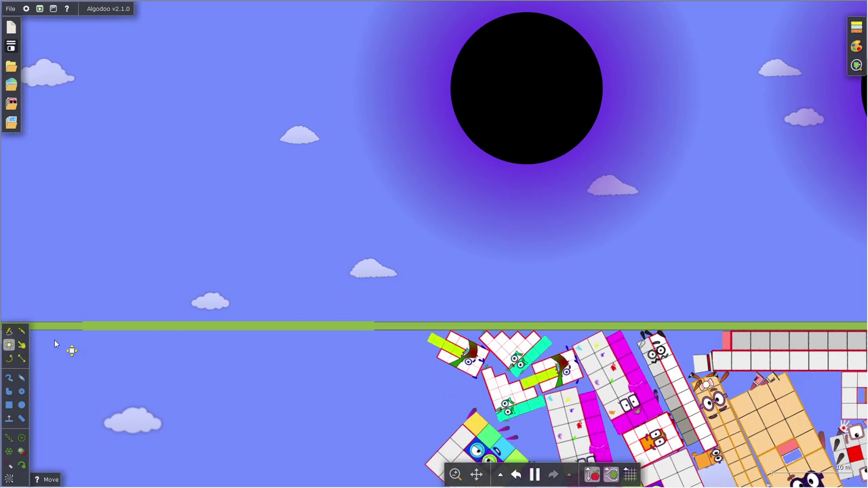
- Pull a square Numberblock up over the green bar and check the bar's edit options
{"action": "left_click", "coordinate": [21, 345]}
{"action": "left_click_drag", "start_coordinate": [353, 360], "coordinate": [366, 339]}
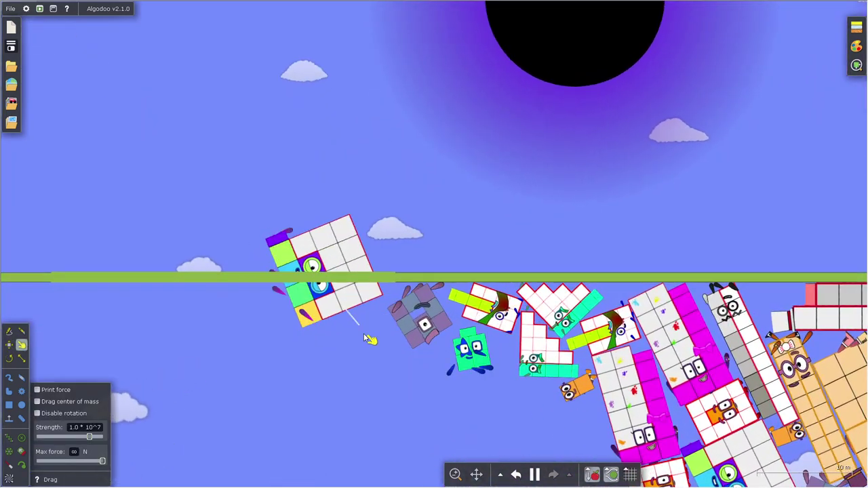
{"action": "right_click", "coordinate": [349, 278]}
{"action": "mouse_move", "coordinate": [385, 362]}
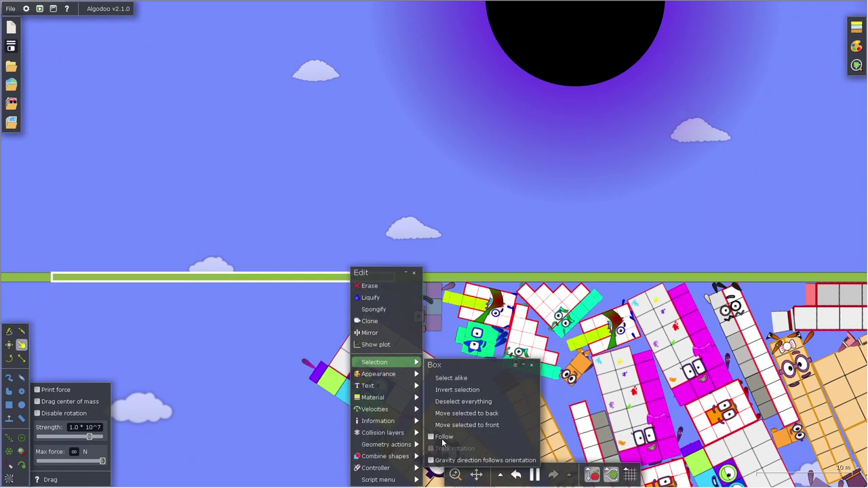
{"action": "left_click", "coordinate": [454, 415]}
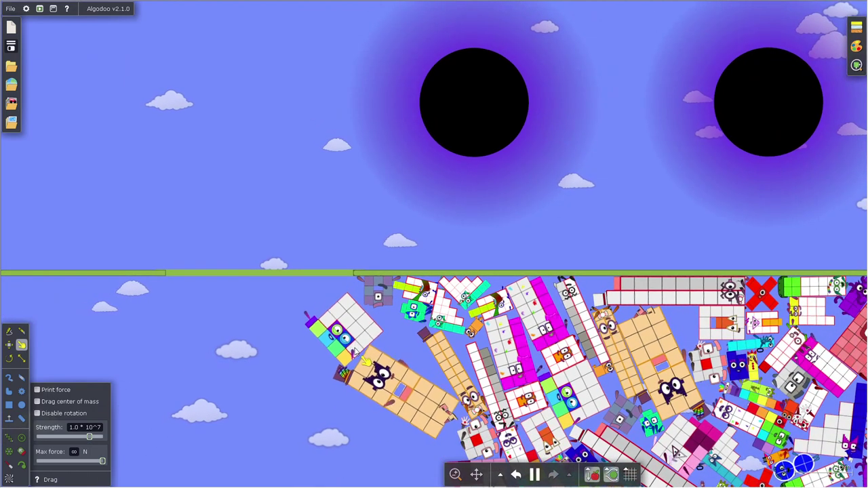
{"action": "scroll", "coordinate": [356, 352], "scroll_direction": "down", "scroll_amount": 5}
{"action": "scroll", "coordinate": [380, 416], "scroll_direction": "down", "scroll_amount": 1}
{"action": "scroll", "coordinate": [380, 415], "scroll_direction": "up", "scroll_amount": 3}
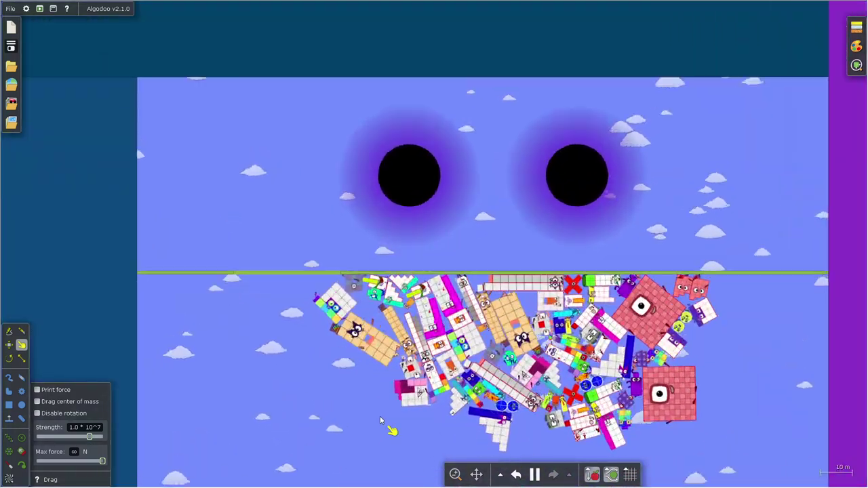
{"action": "scroll", "coordinate": [402, 323], "scroll_direction": "up", "scroll_amount": 2}
{"action": "scroll", "coordinate": [402, 323], "scroll_direction": "up", "scroll_amount": 2}
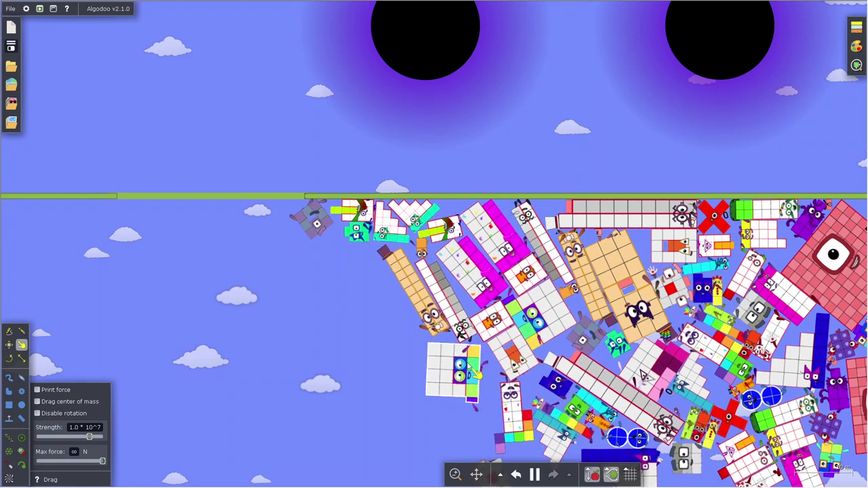
{"action": "scroll", "coordinate": [475, 370], "scroll_direction": "down", "scroll_amount": 1}
{"action": "scroll", "coordinate": [349, 236], "scroll_direction": "down", "scroll_amount": 1}
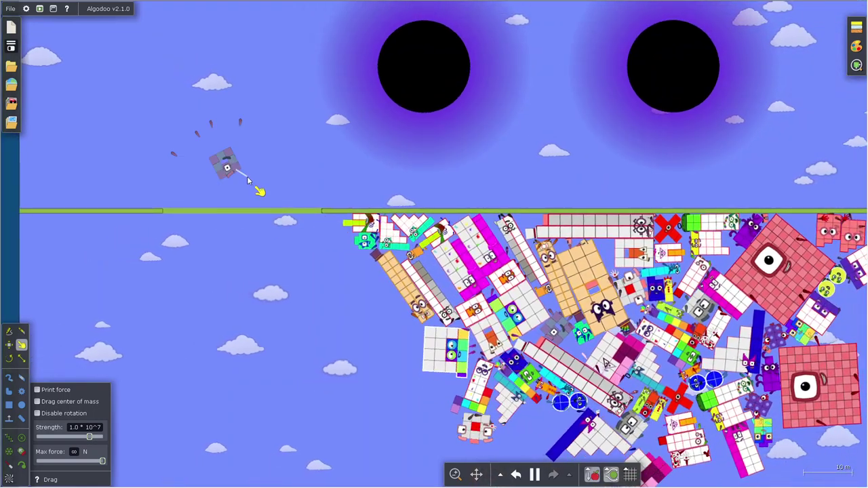
- Fling the small grey block off the ledge with the Drag tool
{"action": "left_click_drag", "start_coordinate": [259, 189], "coordinate": [258, 194]}
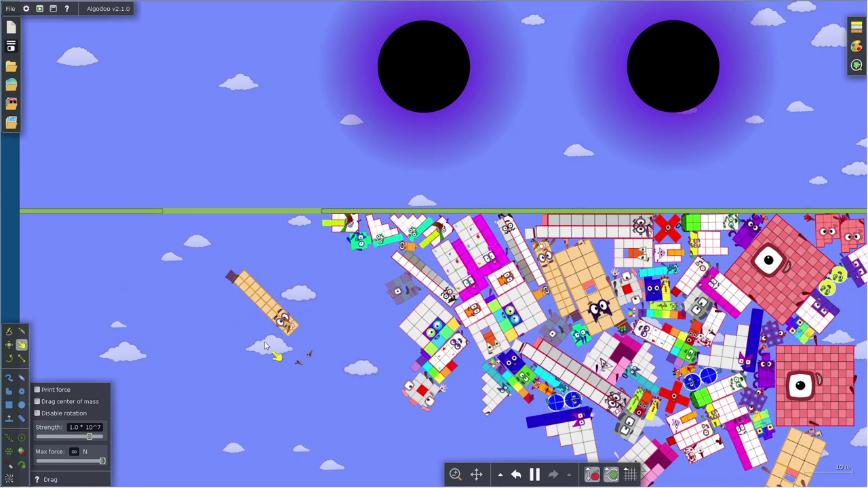
{"action": "scroll", "coordinate": [422, 339], "scroll_direction": "up", "scroll_amount": 3}
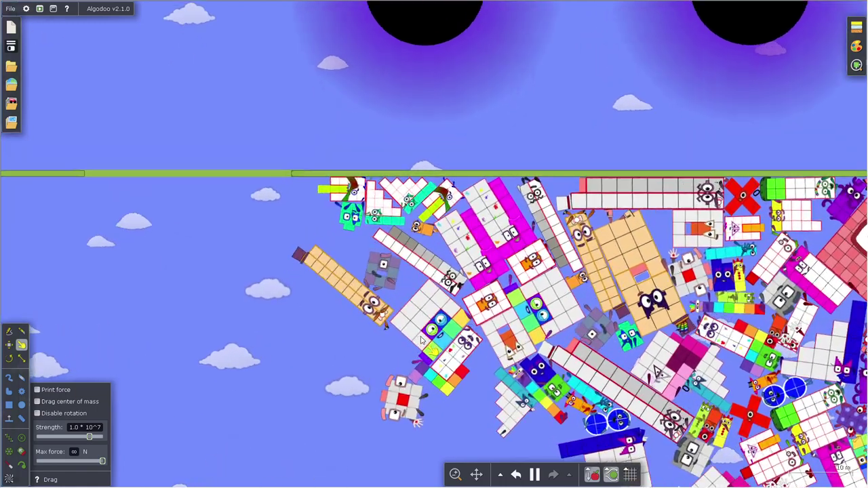
{"action": "scroll", "coordinate": [274, 225], "scroll_direction": "down", "scroll_amount": 3}
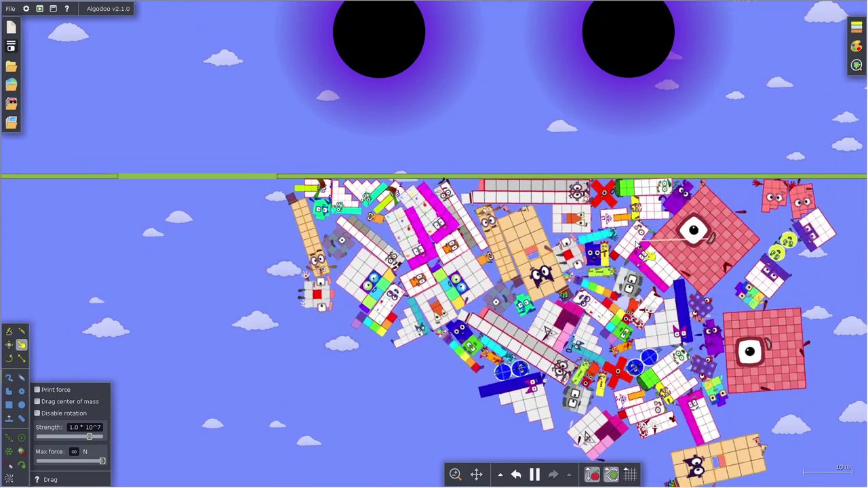
- Drag the big pink square out of the pile toward the lower left
{"action": "left_click_drag", "start_coordinate": [750, 249], "coordinate": [393, 346]}
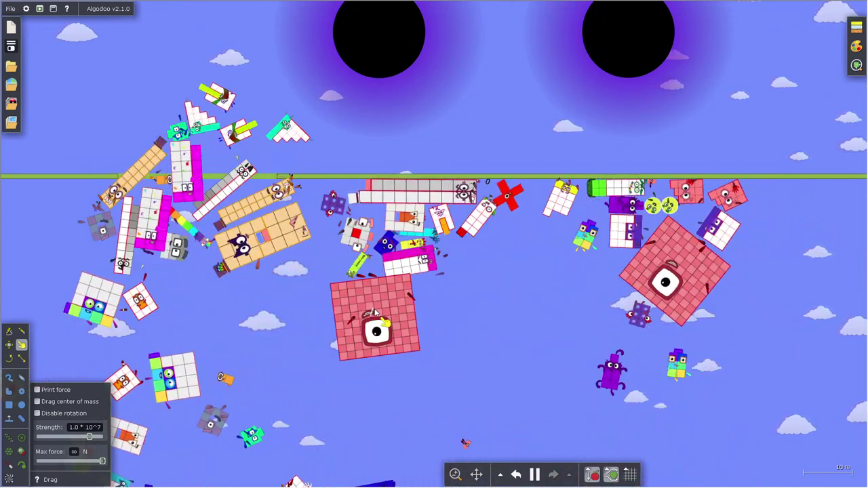
{"action": "scroll", "coordinate": [402, 239], "scroll_direction": "down", "scroll_amount": 3}
{"action": "scroll", "coordinate": [402, 239], "scroll_direction": "up", "scroll_amount": 2}
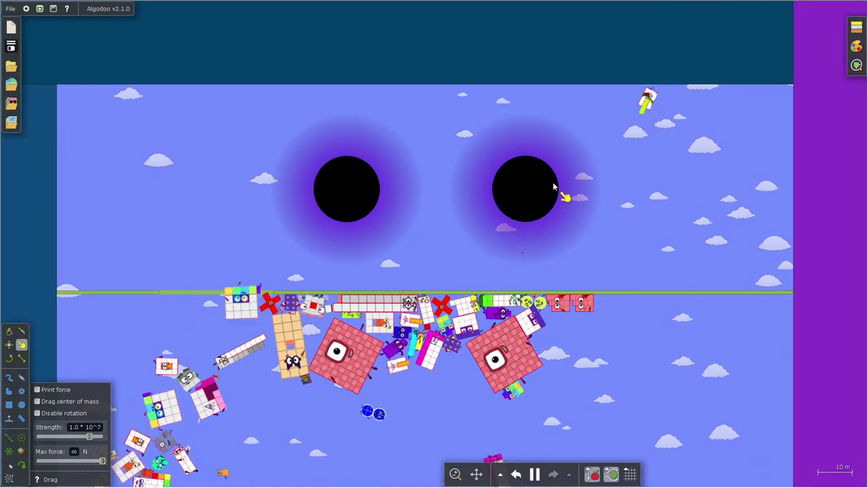
{"action": "scroll", "coordinate": [499, 271], "scroll_direction": "up", "scroll_amount": 3}
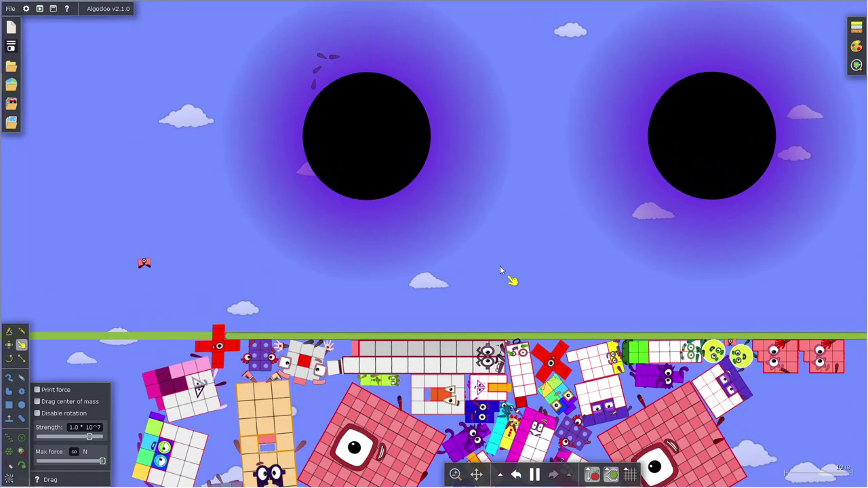
{"action": "scroll", "coordinate": [500, 266], "scroll_direction": "down", "scroll_amount": 2}
{"action": "scroll", "coordinate": [401, 233], "scroll_direction": "up", "scroll_amount": 1}
{"action": "scroll", "coordinate": [392, 211], "scroll_direction": "up", "scroll_amount": 2}
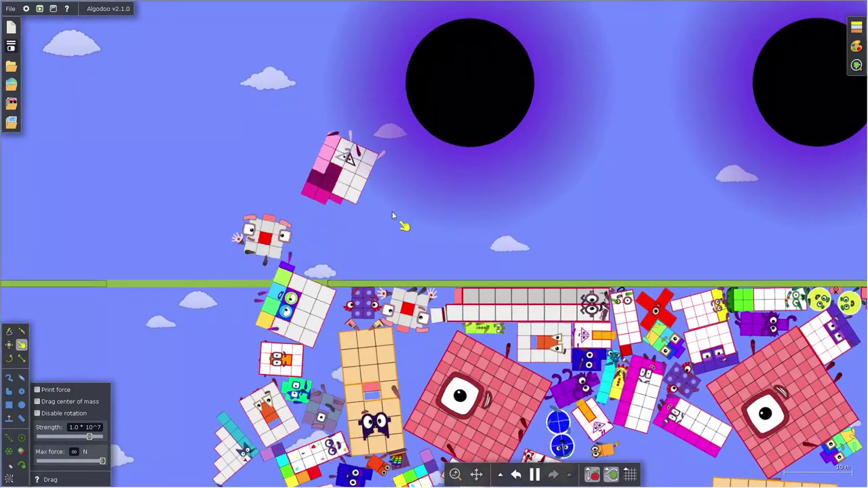
{"action": "scroll", "coordinate": [365, 226], "scroll_direction": "down", "scroll_amount": 1}
{"action": "scroll", "coordinate": [365, 225], "scroll_direction": "down", "scroll_amount": 2}
{"action": "scroll", "coordinate": [505, 320], "scroll_direction": "up", "scroll_amount": 2}
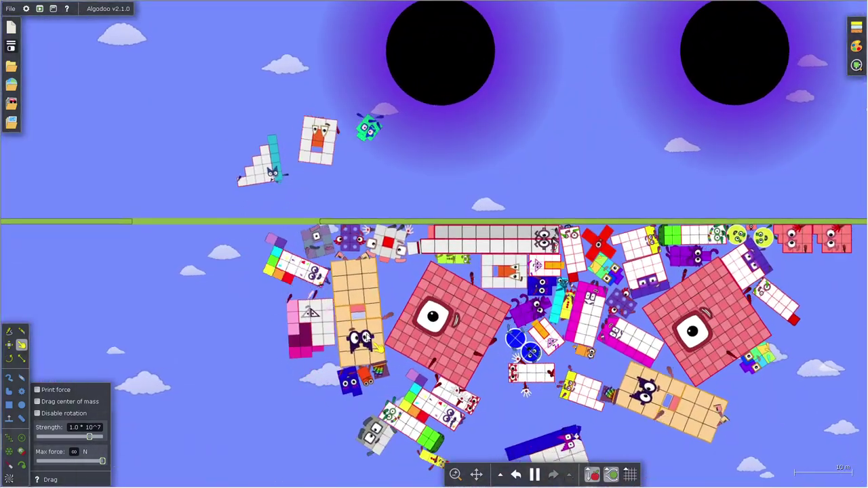
{"action": "scroll", "coordinate": [364, 236], "scroll_direction": "down", "scroll_amount": 2}
{"action": "scroll", "coordinate": [314, 258], "scroll_direction": "up", "scroll_amount": 2}
{"action": "scroll", "coordinate": [312, 261], "scroll_direction": "up", "scroll_amount": 2}
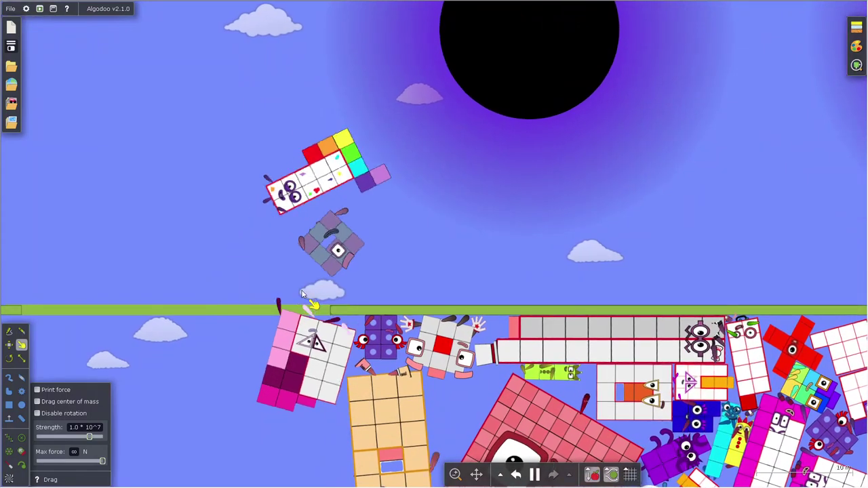
{"action": "scroll", "coordinate": [303, 312], "scroll_direction": "down", "scroll_amount": 2}
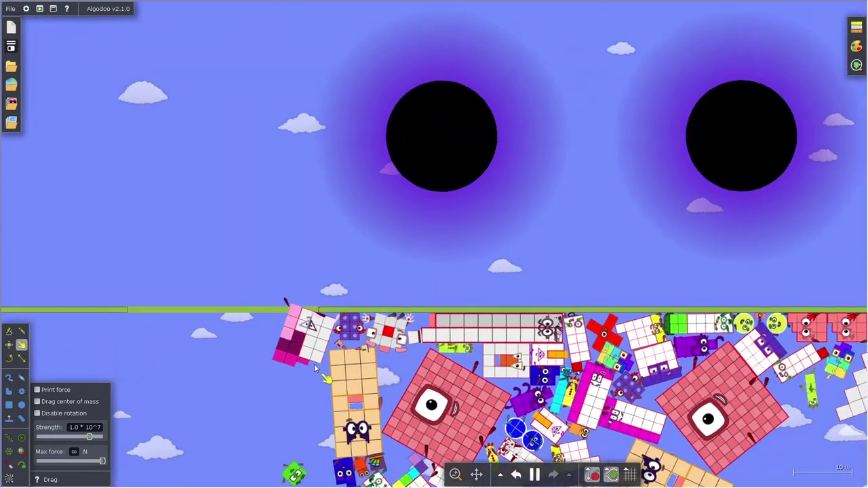
{"action": "scroll", "coordinate": [314, 363], "scroll_direction": "up", "scroll_amount": 2}
{"action": "scroll", "coordinate": [305, 325], "scroll_direction": "up", "scroll_amount": 1}
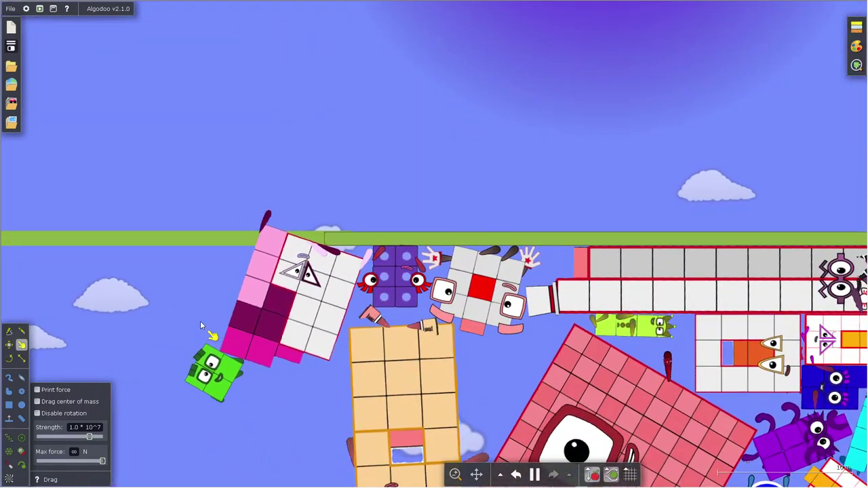
{"action": "scroll", "coordinate": [305, 325], "scroll_direction": "down", "scroll_amount": 2}
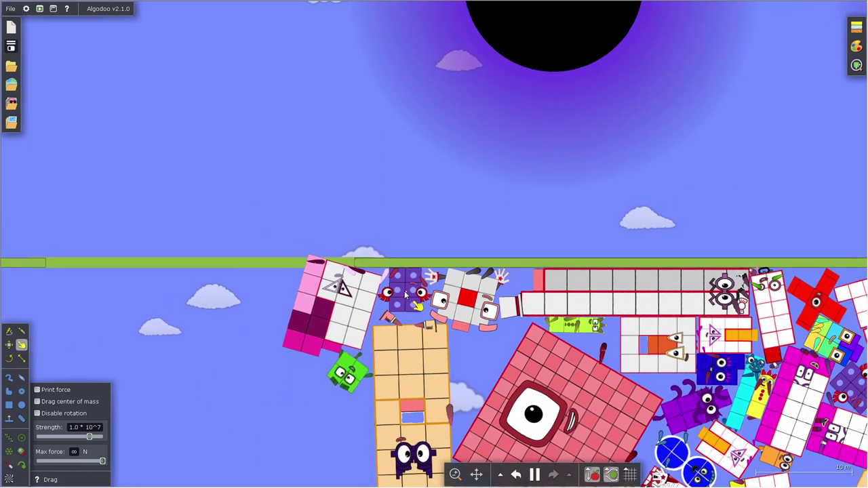
{"action": "scroll", "coordinate": [376, 301], "scroll_direction": "down", "scroll_amount": 1}
{"action": "scroll", "coordinate": [376, 271], "scroll_direction": "down", "scroll_amount": 2}
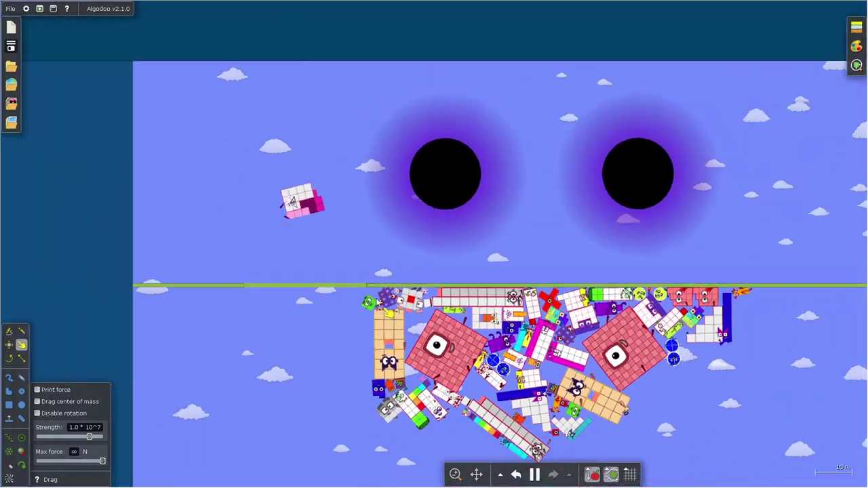
{"action": "scroll", "coordinate": [383, 217], "scroll_direction": "down", "scroll_amount": 1}
{"action": "scroll", "coordinate": [381, 207], "scroll_direction": "up", "scroll_amount": 2}
{"action": "scroll", "coordinate": [387, 217], "scroll_direction": "down", "scroll_amount": 1}
{"action": "scroll", "coordinate": [376, 265], "scroll_direction": "up", "scroll_amount": 1}
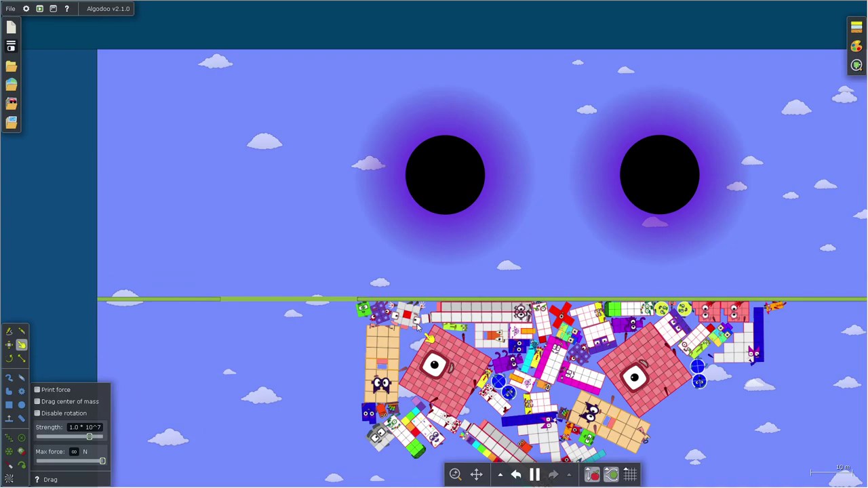
{"action": "scroll", "coordinate": [363, 306], "scroll_direction": "up", "scroll_amount": 1}
{"action": "scroll", "coordinate": [350, 349], "scroll_direction": "up", "scroll_amount": 1}
{"action": "scroll", "coordinate": [346, 305], "scroll_direction": "up", "scroll_amount": 2}
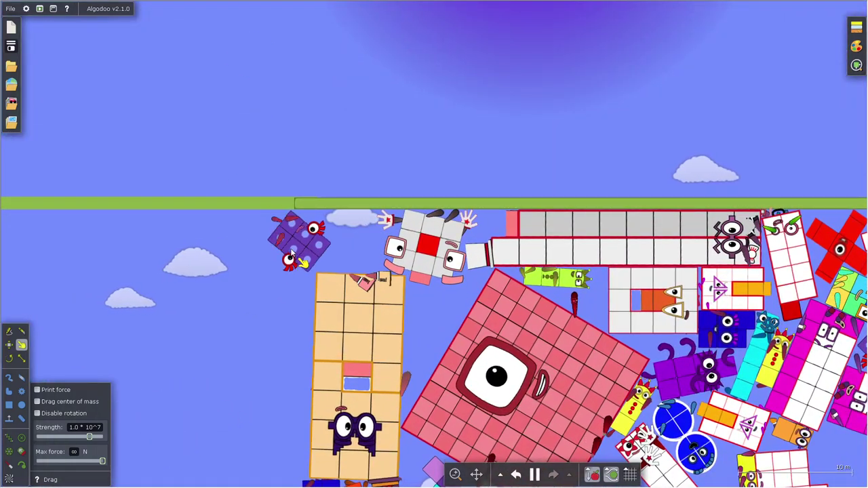
{"action": "scroll", "coordinate": [298, 255], "scroll_direction": "down", "scroll_amount": 1}
{"action": "scroll", "coordinate": [326, 258], "scroll_direction": "down", "scroll_amount": 2}
{"action": "scroll", "coordinate": [353, 261], "scroll_direction": "up", "scroll_amount": 1}
{"action": "scroll", "coordinate": [380, 264], "scroll_direction": "up", "scroll_amount": 2}
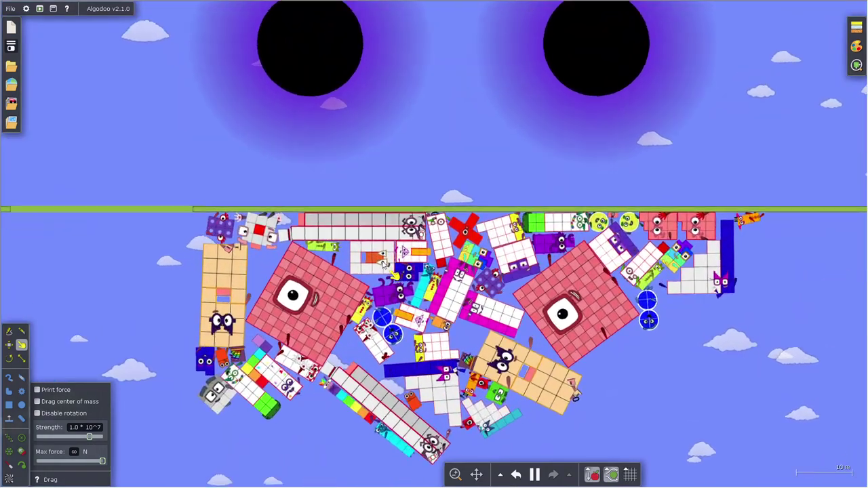
{"action": "scroll", "coordinate": [407, 251], "scroll_direction": "up", "scroll_amount": 2}
{"action": "scroll", "coordinate": [461, 227], "scroll_direction": "down", "scroll_amount": 1}
{"action": "scroll", "coordinate": [488, 220], "scroll_direction": "down", "scroll_amount": 2}
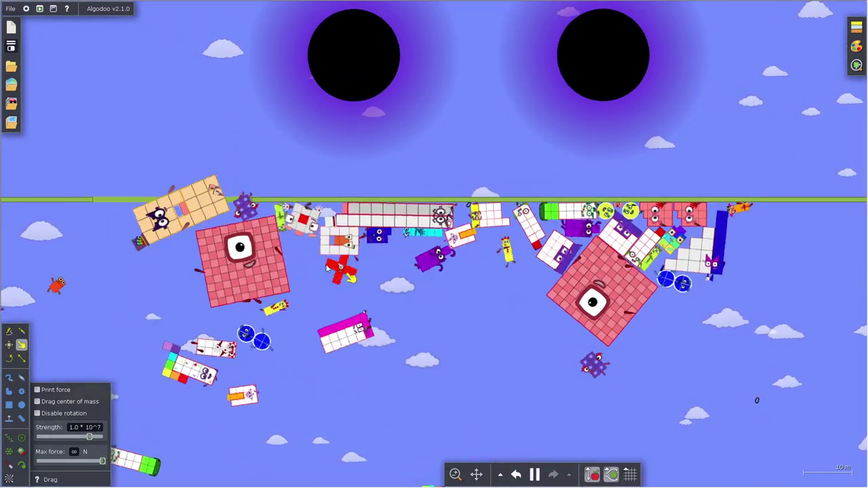
{"action": "scroll", "coordinate": [326, 195], "scroll_direction": "down", "scroll_amount": 3}
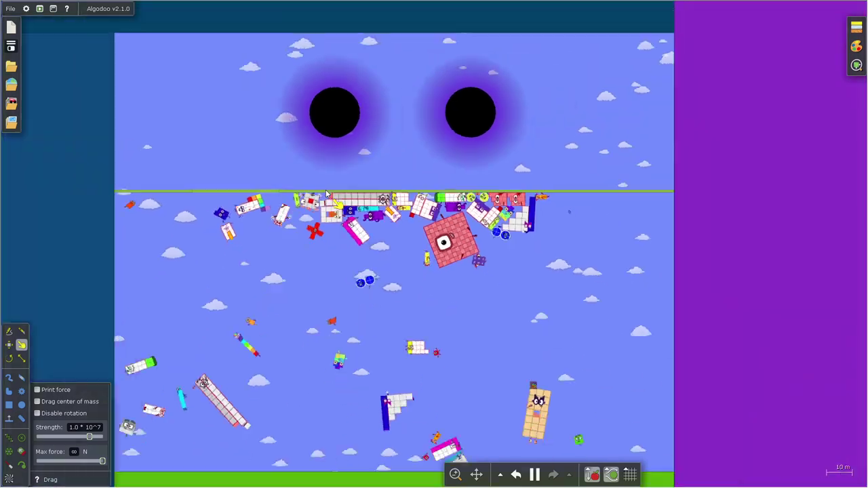
{"action": "scroll", "coordinate": [327, 194], "scroll_direction": "up", "scroll_amount": 1}
{"action": "scroll", "coordinate": [327, 194], "scroll_direction": "up", "scroll_amount": 2}
{"action": "scroll", "coordinate": [405, 275], "scroll_direction": "down", "scroll_amount": 4}
{"action": "scroll", "coordinate": [281, 244], "scroll_direction": "up", "scroll_amount": 3}
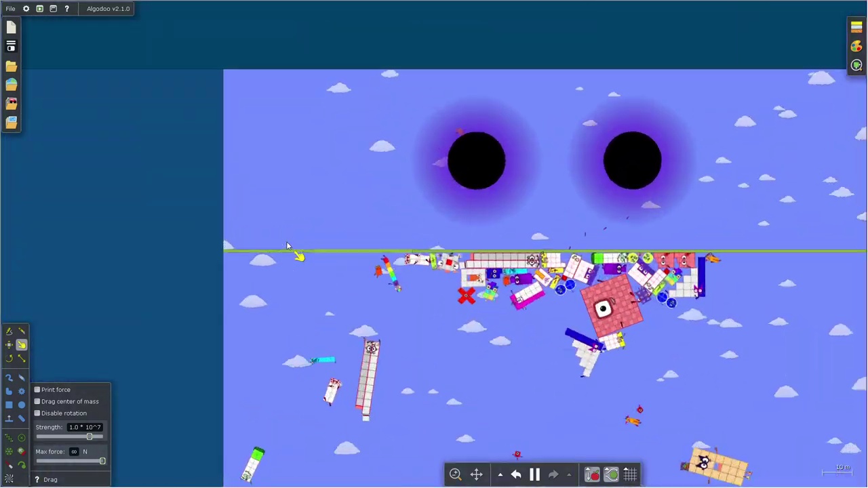
{"action": "scroll", "coordinate": [287, 246], "scroll_direction": "up", "scroll_amount": 1}
{"action": "scroll", "coordinate": [432, 238], "scroll_direction": "up", "scroll_amount": 3}
{"action": "scroll", "coordinate": [329, 306], "scroll_direction": "down", "scroll_amount": 4}
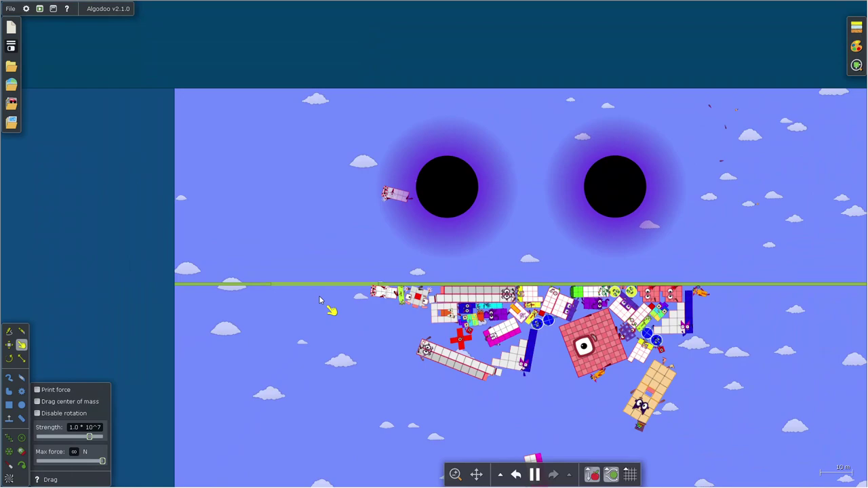
{"action": "scroll", "coordinate": [411, 339], "scroll_direction": "up", "scroll_amount": 1}
{"action": "scroll", "coordinate": [409, 342], "scroll_direction": "down", "scroll_amount": 3}
{"action": "scroll", "coordinate": [409, 341], "scroll_direction": "up", "scroll_amount": 2}
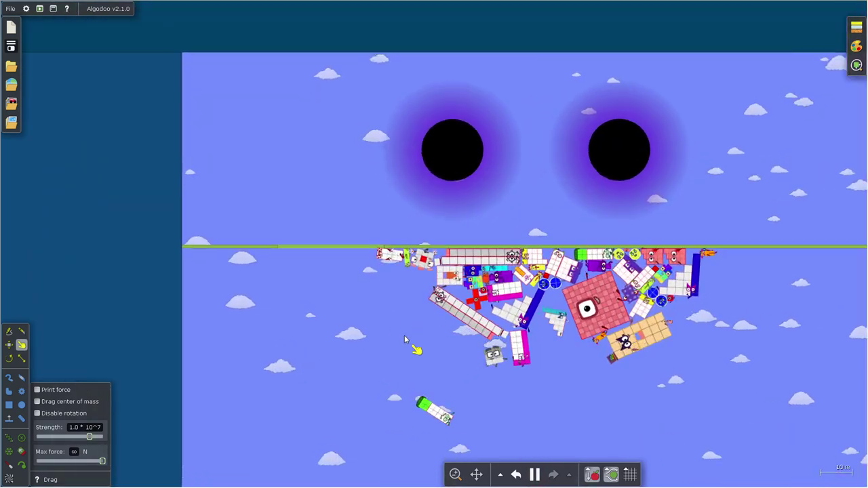
{"action": "scroll", "coordinate": [593, 296], "scroll_direction": "up", "scroll_amount": 3}
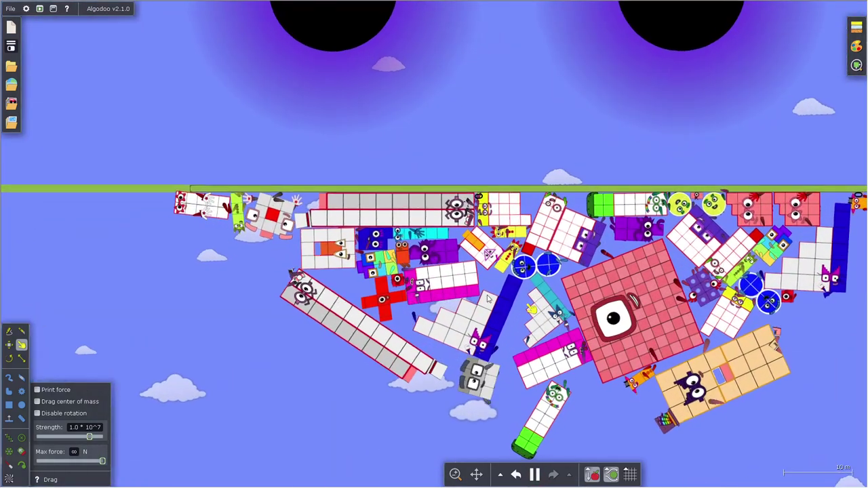
{"action": "scroll", "coordinate": [407, 298], "scroll_direction": "down", "scroll_amount": 2}
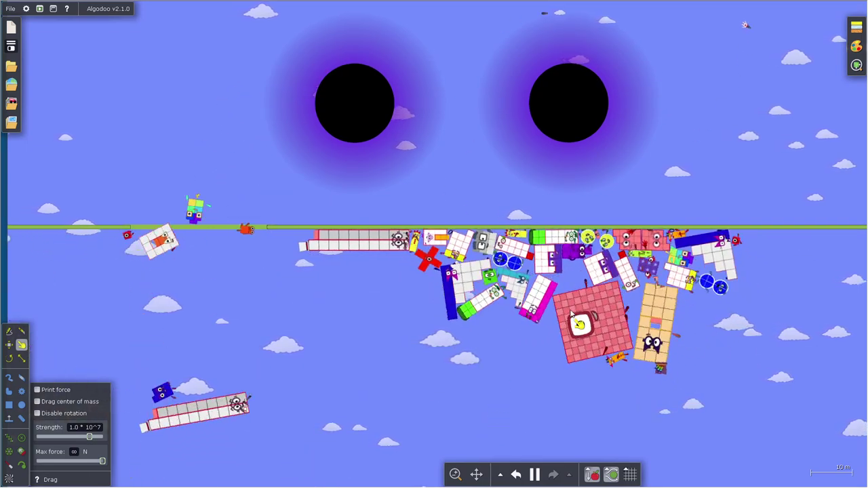
- Pull the large red square down and left out of the cluster
{"action": "left_click_drag", "start_coordinate": [459, 267], "coordinate": [428, 354]}
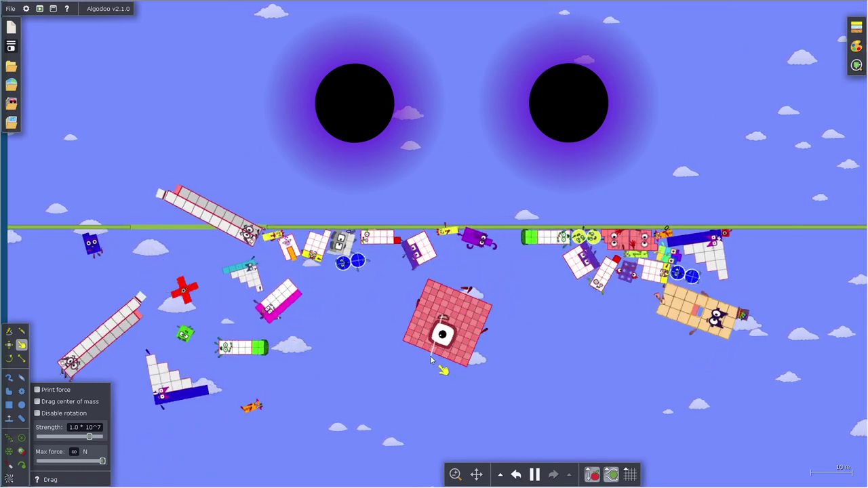
{"action": "scroll", "coordinate": [428, 353], "scroll_direction": "down", "scroll_amount": 2}
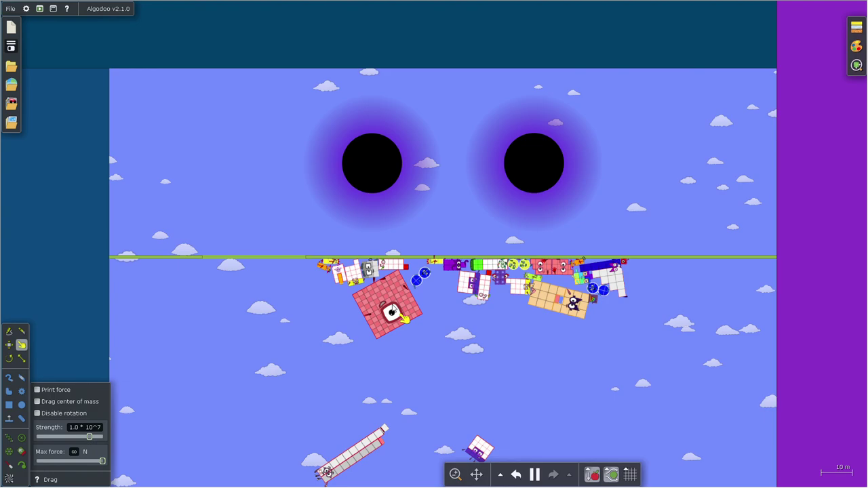
{"action": "scroll", "coordinate": [403, 318], "scroll_direction": "up", "scroll_amount": 4}
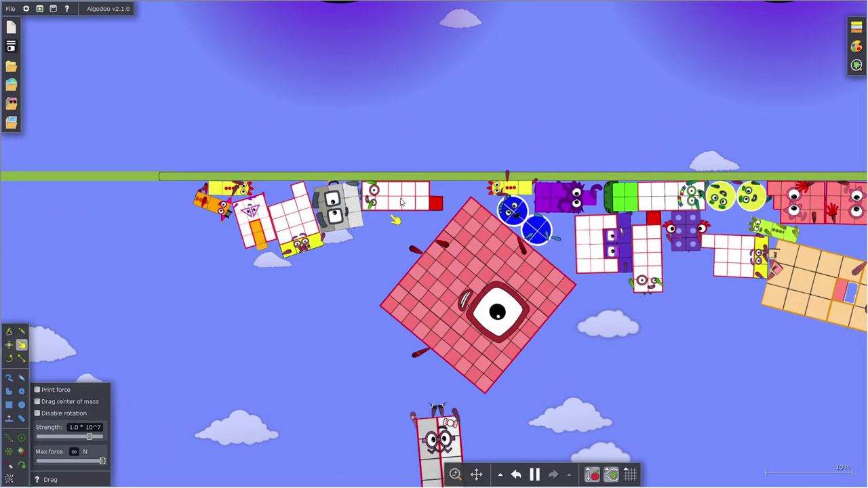
{"action": "scroll", "coordinate": [480, 142], "scroll_direction": "down", "scroll_amount": 2}
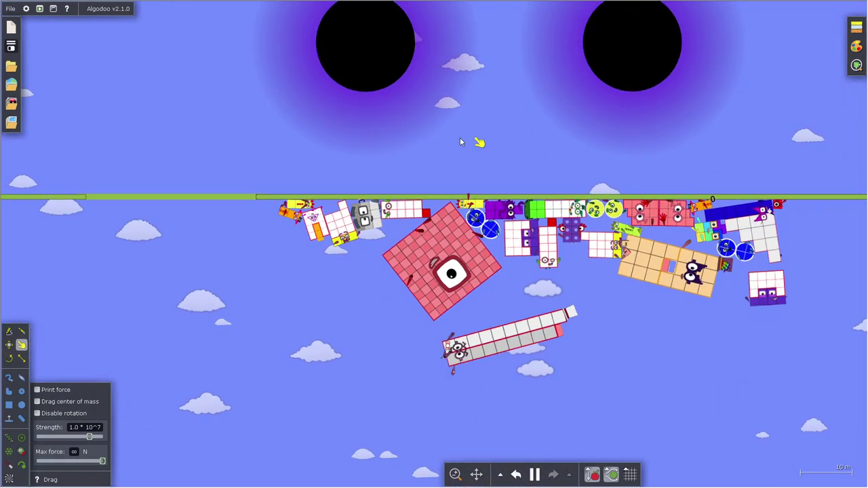
{"action": "scroll", "coordinate": [474, 168], "scroll_direction": "down", "scroll_amount": 1}
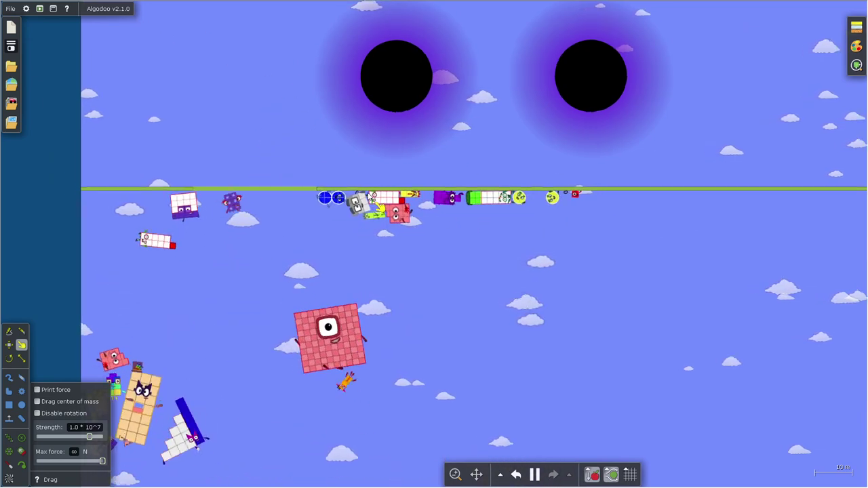
{"action": "scroll", "coordinate": [370, 196], "scroll_direction": "up", "scroll_amount": 1}
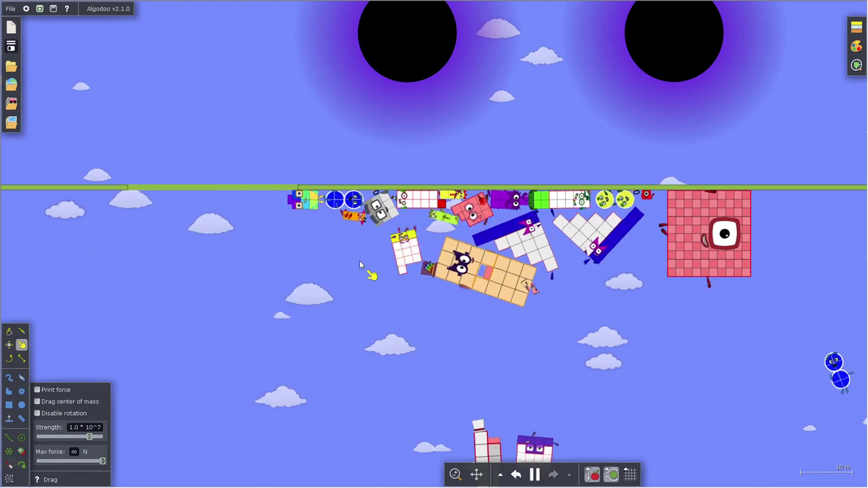
{"action": "scroll", "coordinate": [360, 260], "scroll_direction": "down", "scroll_amount": 2}
{"action": "scroll", "coordinate": [360, 260], "scroll_direction": "up", "scroll_amount": 3}
{"action": "scroll", "coordinate": [251, 203], "scroll_direction": "up", "scroll_amount": 2}
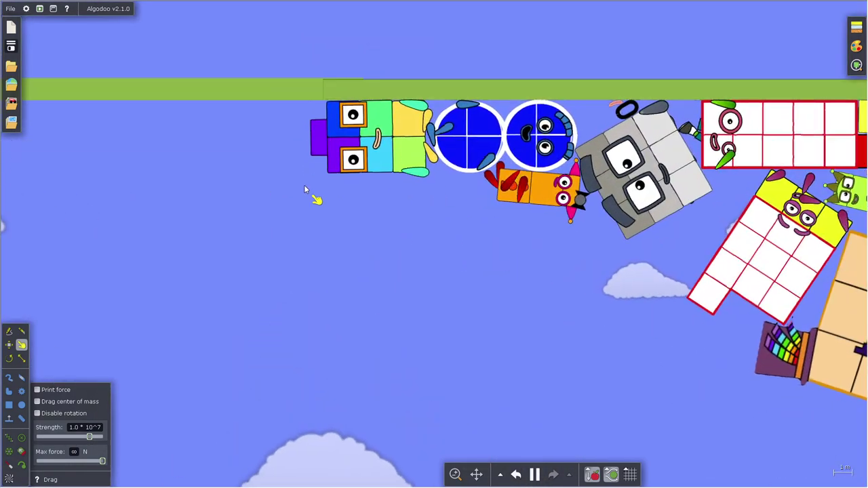
{"action": "scroll", "coordinate": [304, 189], "scroll_direction": "up", "scroll_amount": 2}
{"action": "scroll", "coordinate": [545, 149], "scroll_direction": "down", "scroll_amount": 2}
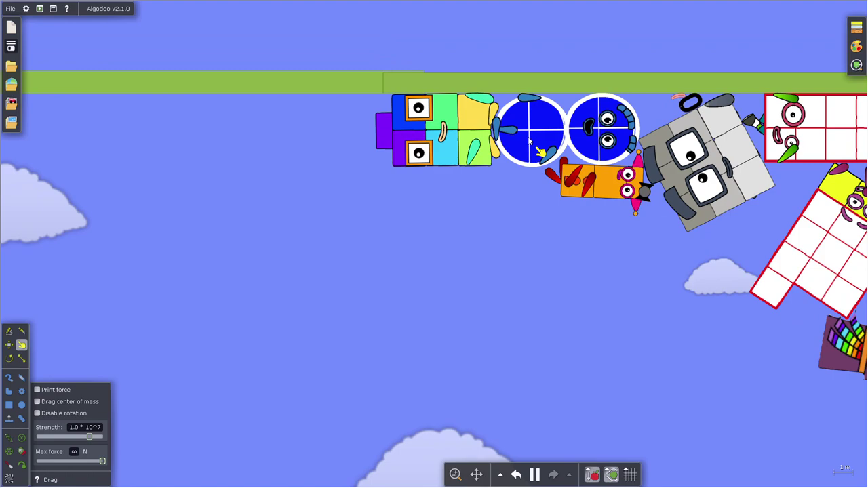
{"action": "scroll", "coordinate": [348, 273], "scroll_direction": "down", "scroll_amount": 2}
{"action": "scroll", "coordinate": [460, 243], "scroll_direction": "up", "scroll_amount": 2}
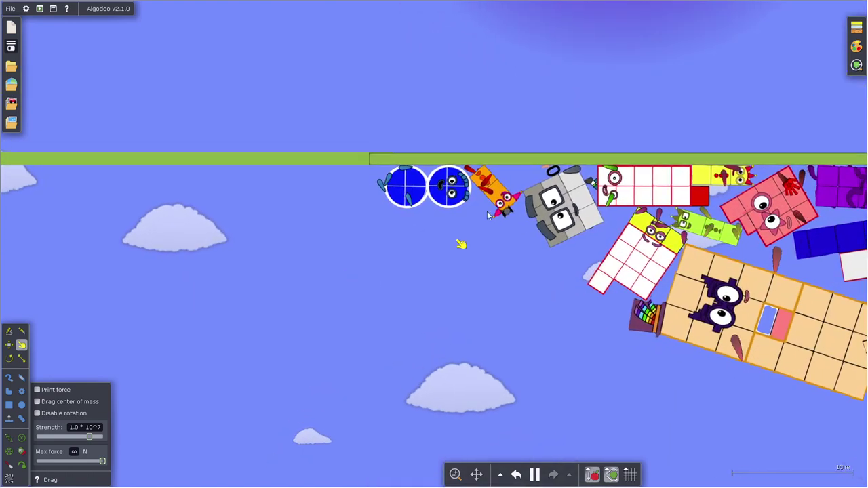
{"action": "scroll", "coordinate": [516, 204], "scroll_direction": "up", "scroll_amount": 3}
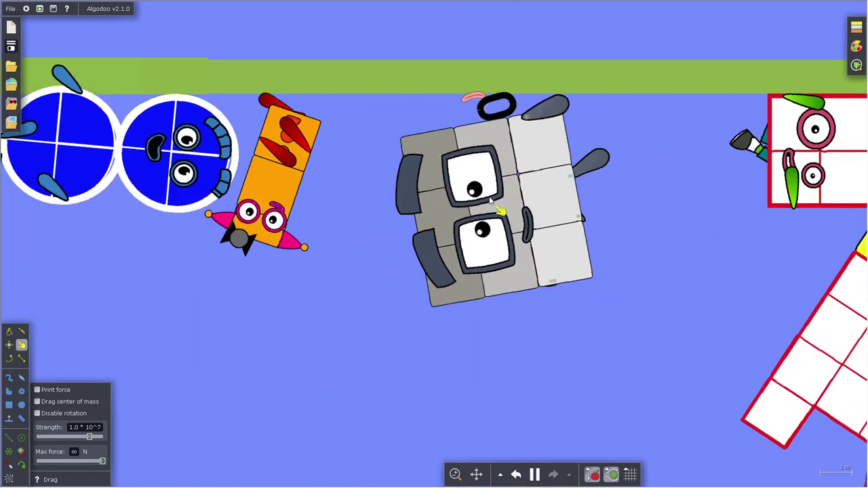
{"action": "scroll", "coordinate": [478, 236], "scroll_direction": "down", "scroll_amount": 3}
- Shove the grey block left, then slide the big red square left along the bar
{"action": "left_click_drag", "start_coordinate": [549, 212], "coordinate": [419, 213]}
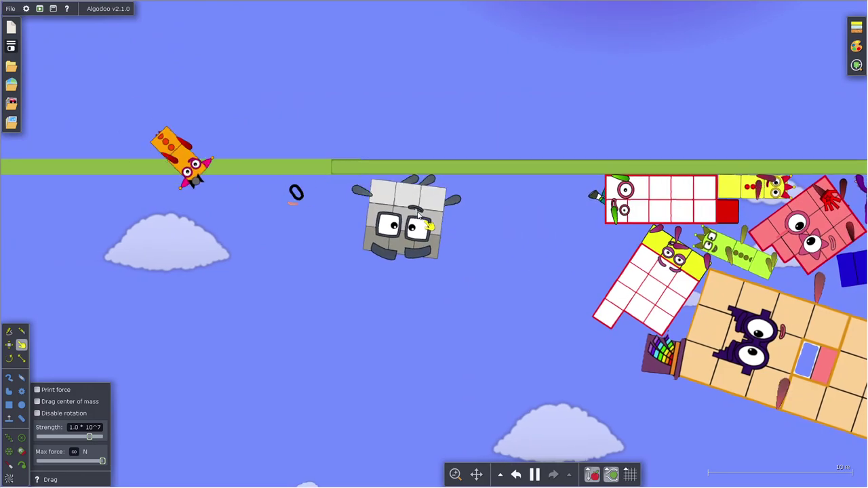
{"action": "scroll", "coordinate": [301, 325], "scroll_direction": "down", "scroll_amount": 2}
{"action": "scroll", "coordinate": [523, 184], "scroll_direction": "down", "scroll_amount": 2}
{"action": "scroll", "coordinate": [473, 295], "scroll_direction": "up", "scroll_amount": 2}
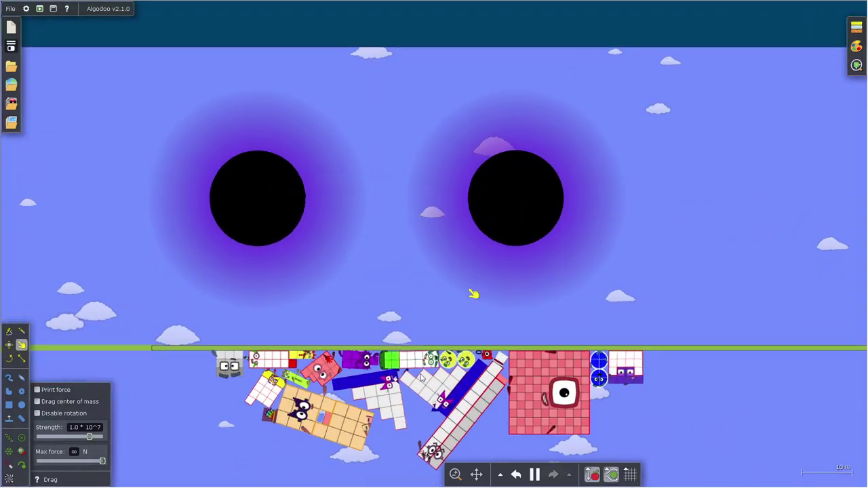
{"action": "scroll", "coordinate": [412, 401], "scroll_direction": "up", "scroll_amount": 3}
{"action": "scroll", "coordinate": [482, 224], "scroll_direction": "down", "scroll_amount": 2}
{"action": "scroll", "coordinate": [483, 224], "scroll_direction": "down", "scroll_amount": 1}
{"action": "scroll", "coordinate": [423, 184], "scroll_direction": "up", "scroll_amount": 3}
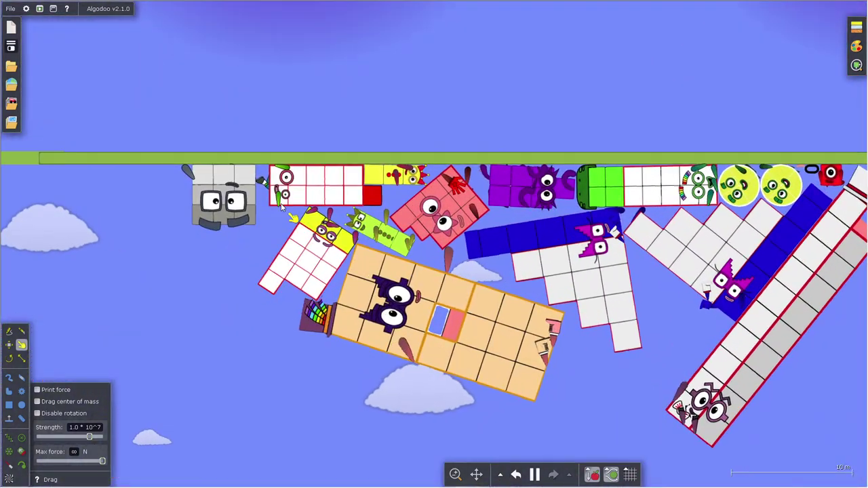
{"action": "scroll", "coordinate": [422, 184], "scroll_direction": "up", "scroll_amount": 2}
{"action": "scroll", "coordinate": [422, 184], "scroll_direction": "down", "scroll_amount": 2}
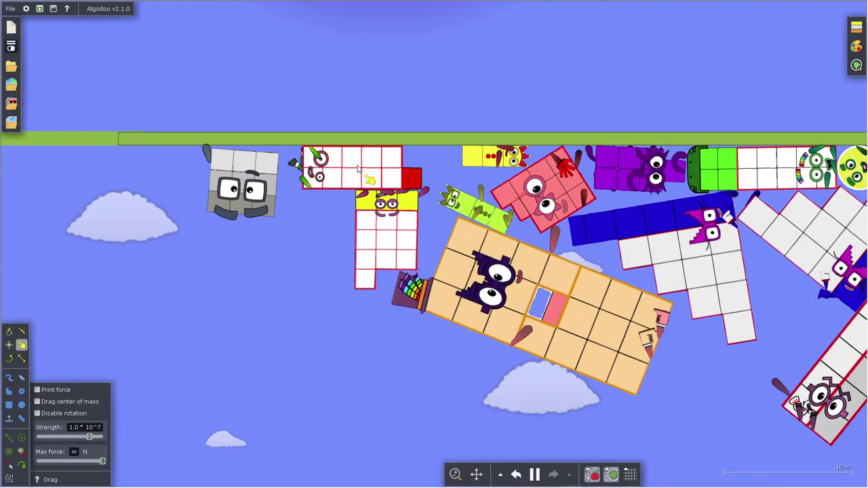
{"action": "scroll", "coordinate": [292, 298], "scroll_direction": "down", "scroll_amount": 2}
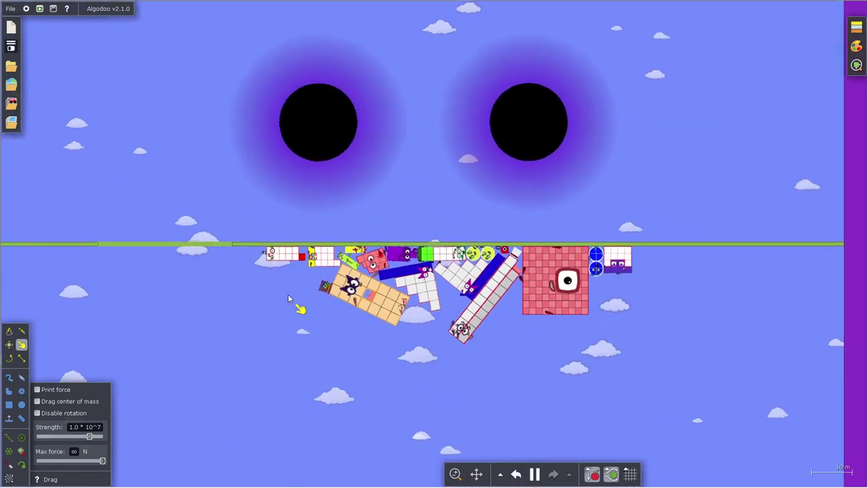
{"action": "scroll", "coordinate": [292, 299], "scroll_direction": "up", "scroll_amount": 2}
{"action": "scroll", "coordinate": [448, 212], "scroll_direction": "up", "scroll_amount": 2}
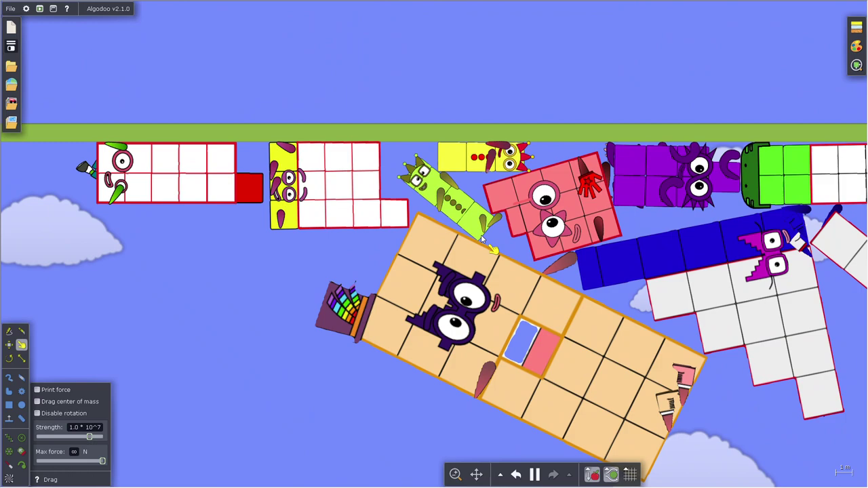
{"action": "scroll", "coordinate": [459, 220], "scroll_direction": "down", "scroll_amount": 2}
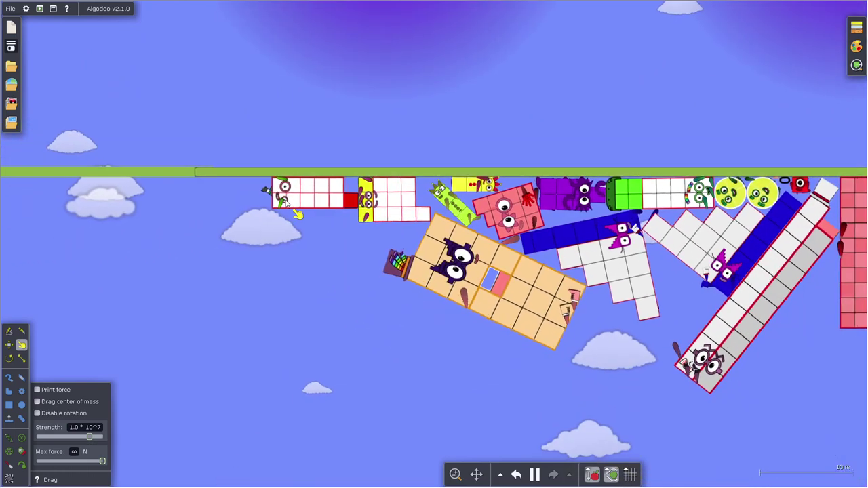
{"action": "scroll", "coordinate": [300, 213], "scroll_direction": "up", "scroll_amount": 2}
{"action": "scroll", "coordinate": [220, 235], "scroll_direction": "down", "scroll_amount": 2}
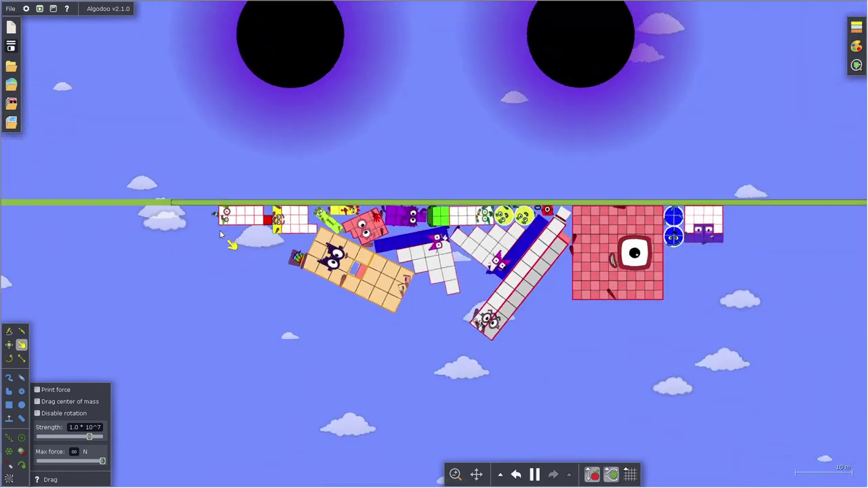
{"action": "scroll", "coordinate": [176, 191], "scroll_direction": "up", "scroll_amount": 1}
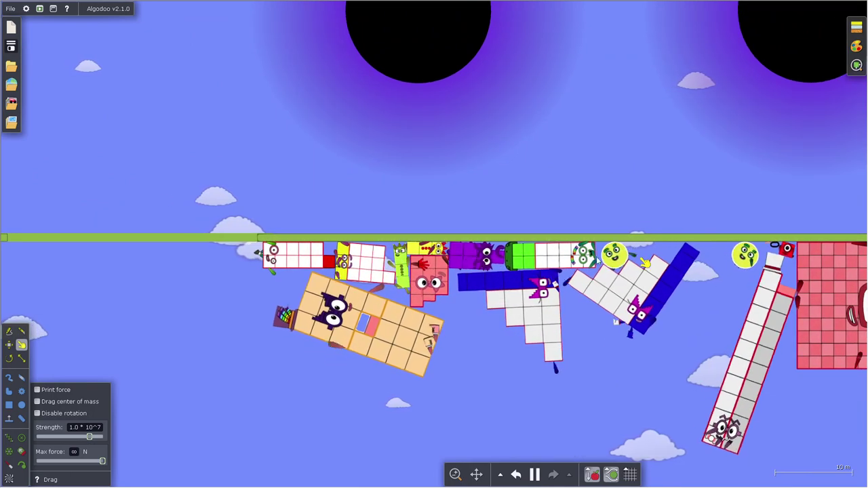
{"action": "scroll", "coordinate": [532, 348], "scroll_direction": "down", "scroll_amount": 2}
{"action": "scroll", "coordinate": [532, 347], "scroll_direction": "up", "scroll_amount": 1}
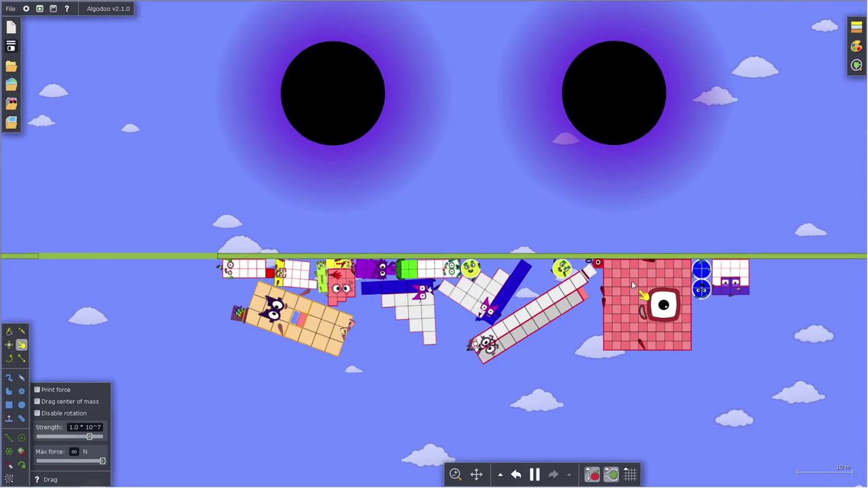
{"action": "left_click_drag", "start_coordinate": [632, 281], "coordinate": [494, 274]}
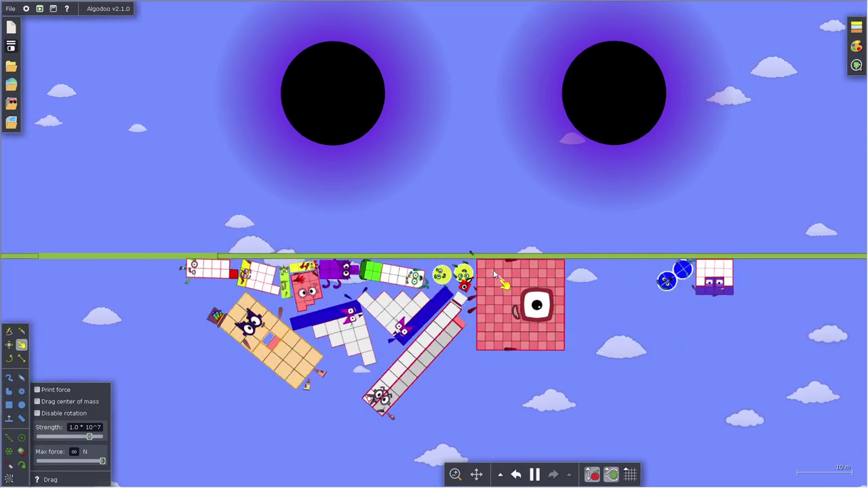
{"action": "scroll", "coordinate": [496, 272], "scroll_direction": "down", "scroll_amount": 1}
{"action": "scroll", "coordinate": [495, 272], "scroll_direction": "down", "scroll_amount": 1}
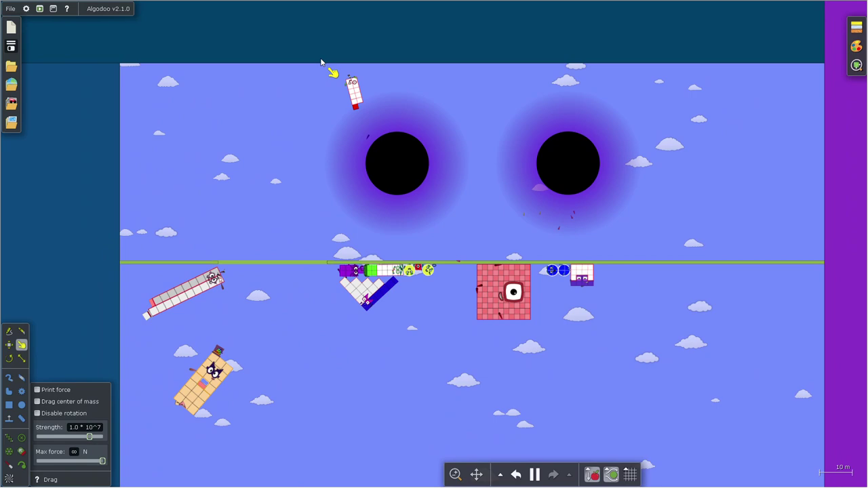
{"action": "scroll", "coordinate": [322, 62], "scroll_direction": "up", "scroll_amount": 2}
{"action": "scroll", "coordinate": [451, 194], "scroll_direction": "down", "scroll_amount": 2}
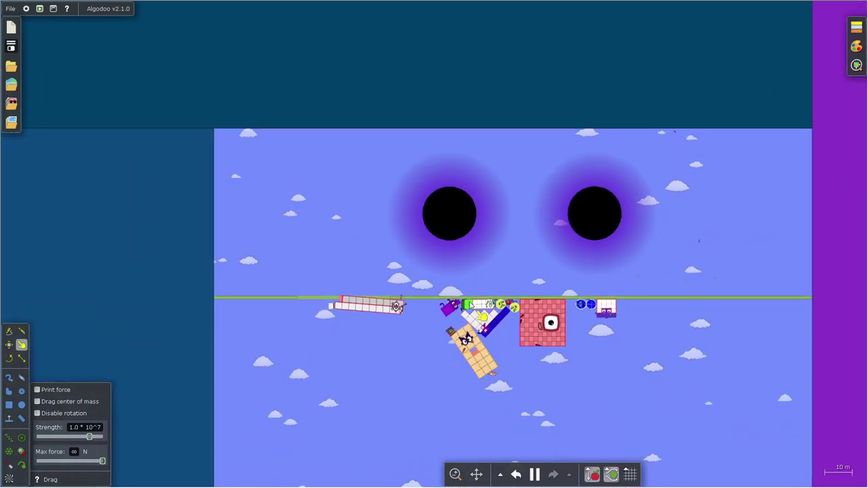
{"action": "scroll", "coordinate": [470, 305], "scroll_direction": "up", "scroll_amount": 2}
- Swing the big red square left, down-right and back up to shake blocks loose
{"action": "mouse_move", "coordinate": [580, 323]}
{"action": "left_mouse_down"}
{"action": "mouse_move", "coordinate": [417, 320]}
{"action": "mouse_move", "coordinate": [339, 340]}
{"action": "left_mouse_up"}
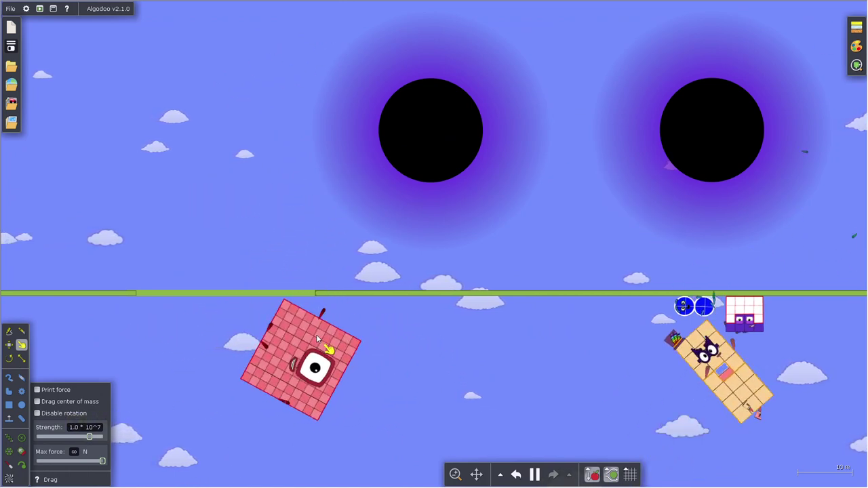
{"action": "scroll", "coordinate": [402, 306], "scroll_direction": "down", "scroll_amount": 1}
{"action": "scroll", "coordinate": [380, 339], "scroll_direction": "down", "scroll_amount": 1}
{"action": "scroll", "coordinate": [339, 394], "scroll_direction": "down", "scroll_amount": 1}
{"action": "scroll", "coordinate": [398, 382], "scroll_direction": "down", "scroll_amount": 1}
{"action": "scroll", "coordinate": [400, 387], "scroll_direction": "up", "scroll_amount": 1}
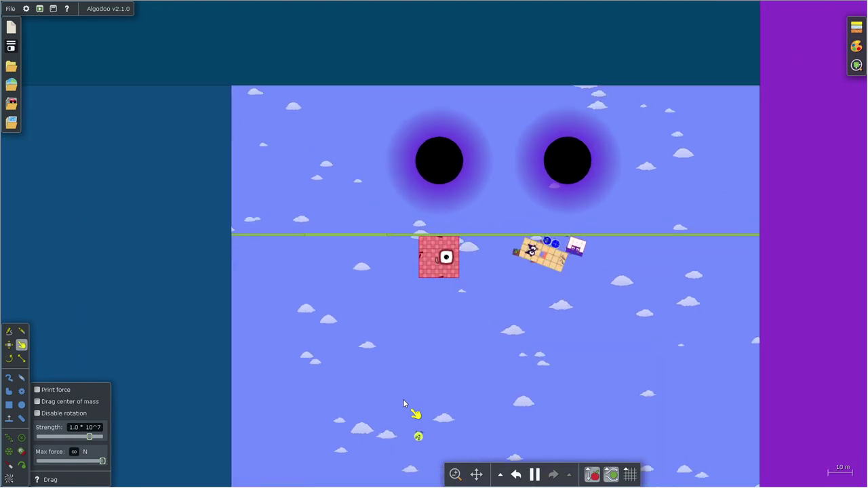
{"action": "scroll", "coordinate": [411, 411], "scroll_direction": "up", "scroll_amount": 2}
{"action": "scroll", "coordinate": [563, 244], "scroll_direction": "up", "scroll_amount": 2}
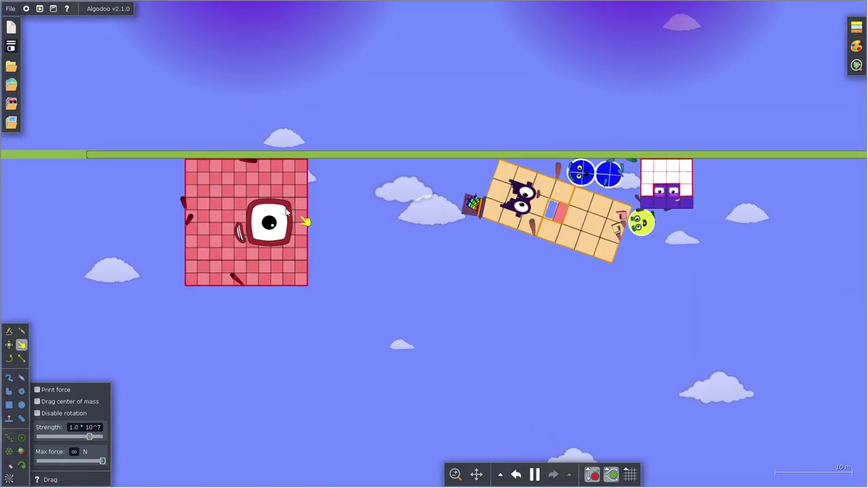
{"action": "left_click_drag", "start_coordinate": [286, 213], "coordinate": [563, 386]}
{"action": "left_click_drag", "start_coordinate": [671, 304], "coordinate": [768, 217]}
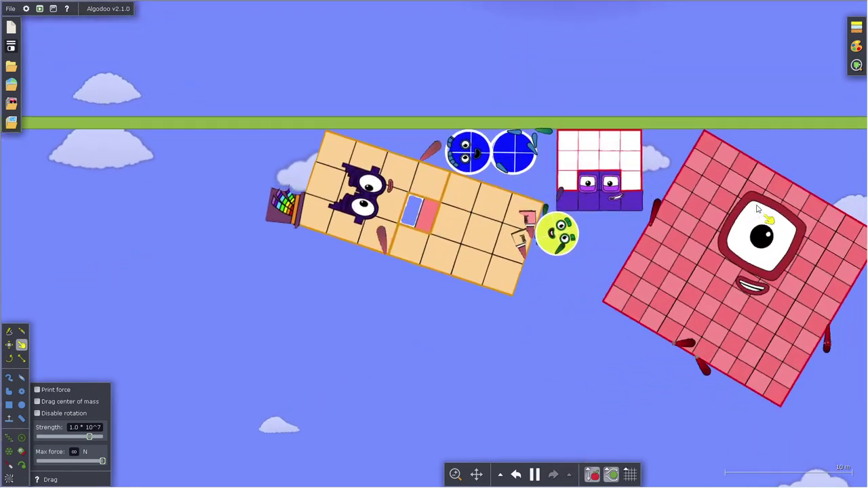
{"action": "scroll", "coordinate": [758, 209], "scroll_direction": "up", "scroll_amount": 5}
- Grab the large orange block and pull it down and right off the bar
{"action": "left_click_drag", "start_coordinate": [280, 232], "coordinate": [228, 342]}
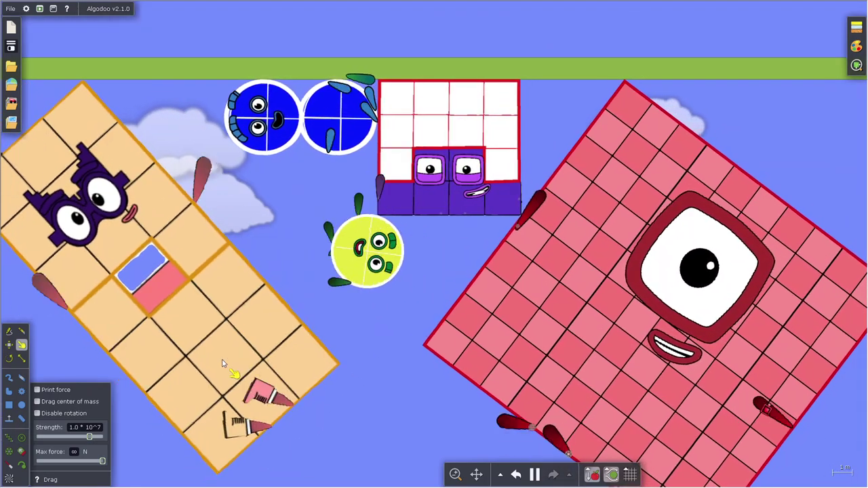
{"action": "scroll", "coordinate": [224, 356], "scroll_direction": "down", "scroll_amount": 5}
{"action": "scroll", "coordinate": [51, 234], "scroll_direction": "up", "scroll_amount": 4}
{"action": "mouse_move", "coordinate": [50, 234]}
{"action": "left_mouse_down"}
{"action": "mouse_move", "coordinate": [102, 251]}
{"action": "mouse_move", "coordinate": [229, 229]}
{"action": "mouse_move", "coordinate": [214, 197]}
{"action": "mouse_move", "coordinate": [302, 299]}
{"action": "left_mouse_up"}
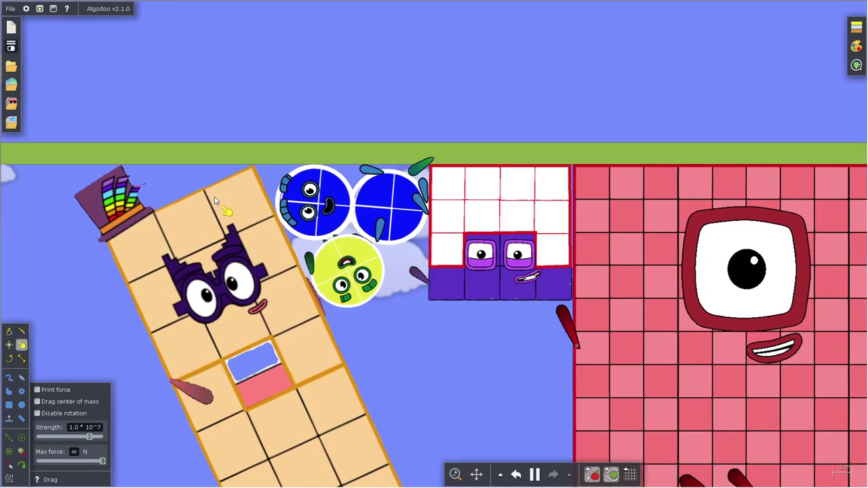
{"action": "scroll", "coordinate": [271, 271], "scroll_direction": "down", "scroll_amount": 3}
{"action": "scroll", "coordinate": [303, 299], "scroll_direction": "up", "scroll_amount": 3}
{"action": "scroll", "coordinate": [302, 299], "scroll_direction": "down", "scroll_amount": 2}
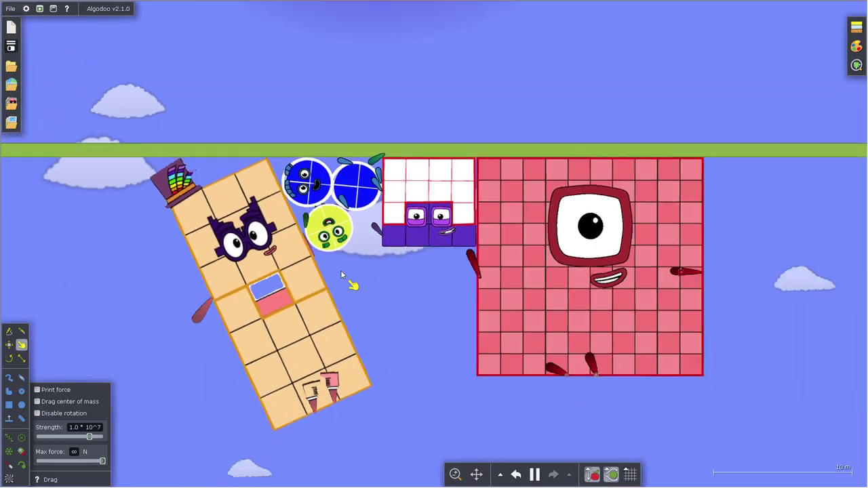
{"action": "scroll", "coordinate": [340, 270], "scroll_direction": "up", "scroll_amount": 2}
{"action": "scroll", "coordinate": [265, 283], "scroll_direction": "up", "scroll_amount": 2}
{"action": "scroll", "coordinate": [297, 269], "scroll_direction": "up", "scroll_amount": 1}
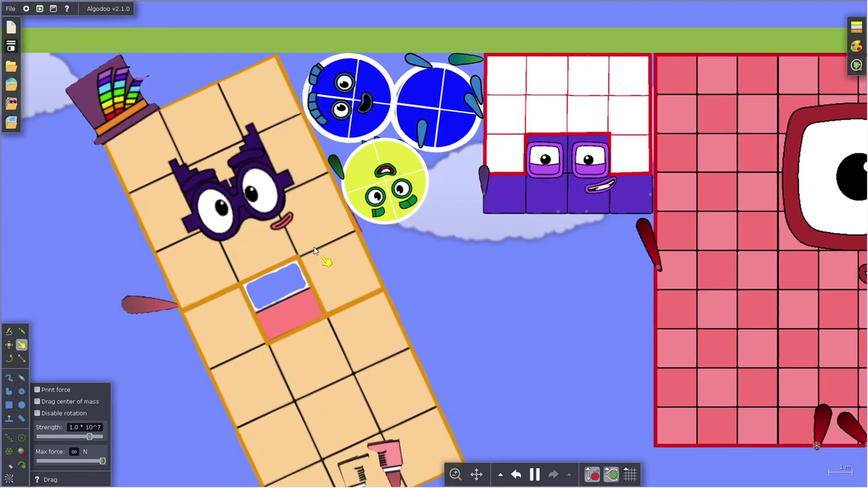
{"action": "scroll", "coordinate": [315, 251], "scroll_direction": "down", "scroll_amount": 2}
{"action": "scroll", "coordinate": [291, 238], "scroll_direction": "down", "scroll_amount": 2}
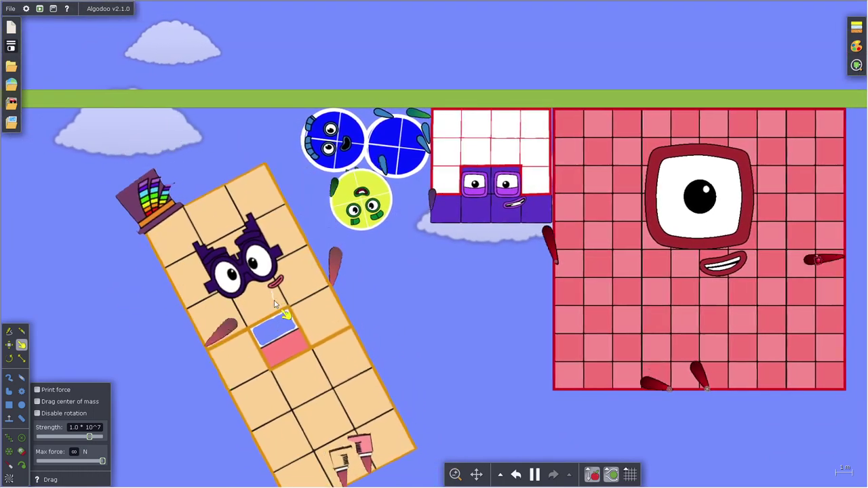
{"action": "scroll", "coordinate": [298, 223], "scroll_direction": "up", "scroll_amount": 2}
{"action": "scroll", "coordinate": [318, 203], "scroll_direction": "up", "scroll_amount": 1}
{"action": "scroll", "coordinate": [331, 192], "scroll_direction": "down", "scroll_amount": 1}
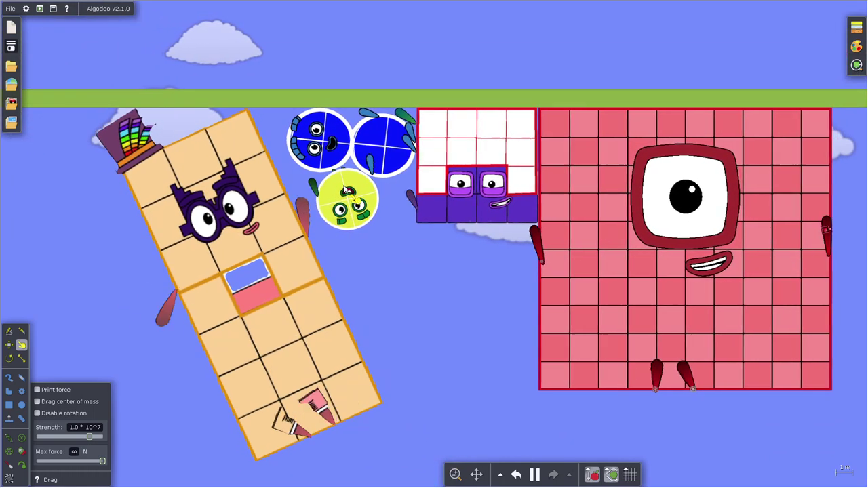
{"action": "scroll", "coordinate": [345, 178], "scroll_direction": "down", "scroll_amount": 2}
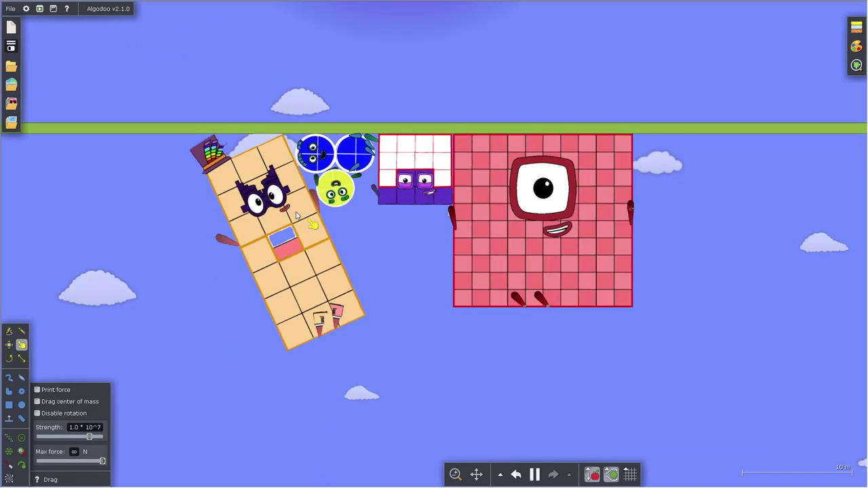
{"action": "mouse_move", "coordinate": [346, 177]}
{"action": "left_mouse_down"}
{"action": "mouse_move", "coordinate": [309, 327]}
{"action": "mouse_move", "coordinate": [76, 359]}
{"action": "mouse_move", "coordinate": [300, 252]}
{"action": "left_mouse_up"}
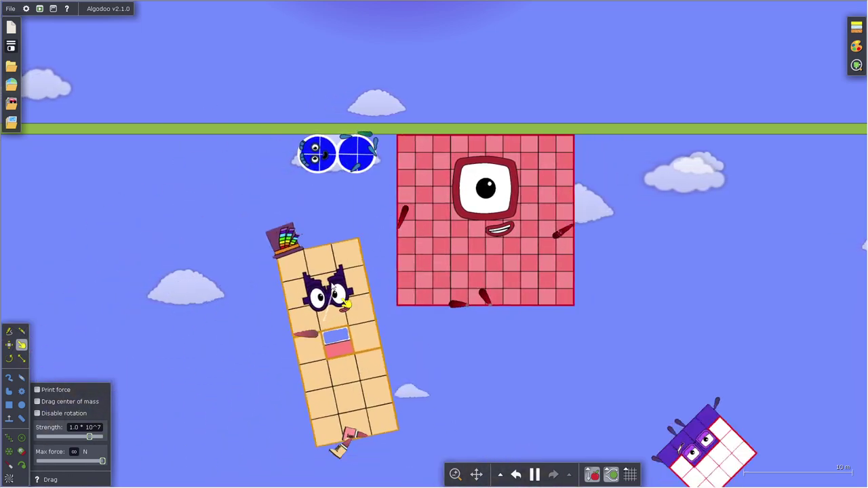
- Haul the orange block up to the bar, then pull it down and tilt it sideways
{"action": "mouse_move", "coordinate": [300, 252]}
{"action": "left_mouse_down"}
{"action": "mouse_move", "coordinate": [309, 191]}
{"action": "mouse_move", "coordinate": [350, 83]}
{"action": "left_mouse_up"}
{"action": "scroll", "coordinate": [309, 190], "scroll_direction": "down", "scroll_amount": 2}
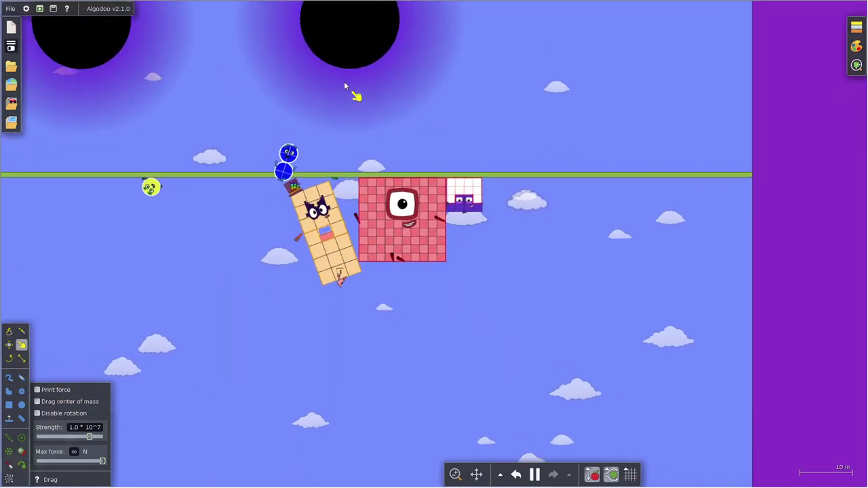
{"action": "scroll", "coordinate": [350, 83], "scroll_direction": "up", "scroll_amount": 3}
{"action": "scroll", "coordinate": [442, 169], "scroll_direction": "up", "scroll_amount": 2}
{"action": "scroll", "coordinate": [410, 162], "scroll_direction": "down", "scroll_amount": 5}
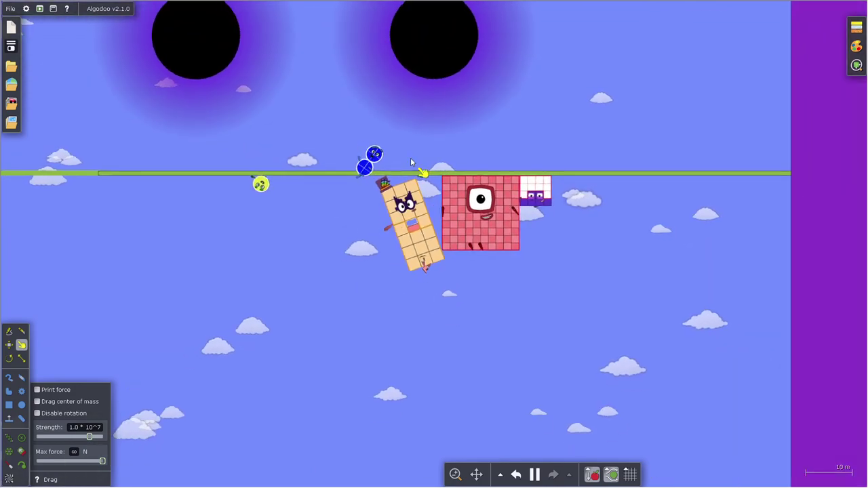
{"action": "scroll", "coordinate": [411, 162], "scroll_direction": "up", "scroll_amount": 2}
{"action": "scroll", "coordinate": [376, 163], "scroll_direction": "up", "scroll_amount": 3}
{"action": "scroll", "coordinate": [369, 186], "scroll_direction": "up", "scroll_amount": 3}
{"action": "scroll", "coordinate": [367, 190], "scroll_direction": "up", "scroll_amount": 2}
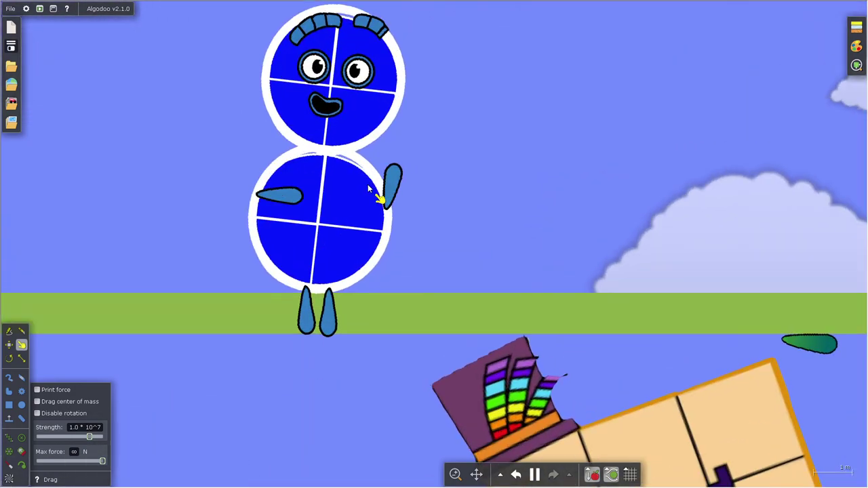
{"action": "scroll", "coordinate": [368, 190], "scroll_direction": "up", "scroll_amount": 1}
{"action": "scroll", "coordinate": [584, 285], "scroll_direction": "down", "scroll_amount": 2}
{"action": "scroll", "coordinate": [585, 285], "scroll_direction": "down", "scroll_amount": 3}
{"action": "scroll", "coordinate": [585, 284], "scroll_direction": "down", "scroll_amount": 3}
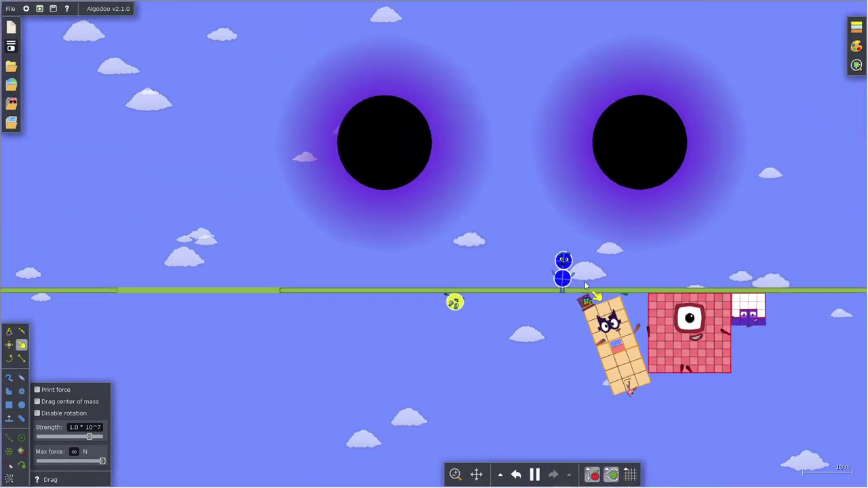
{"action": "scroll", "coordinate": [585, 281], "scroll_direction": "down", "scroll_amount": 1}
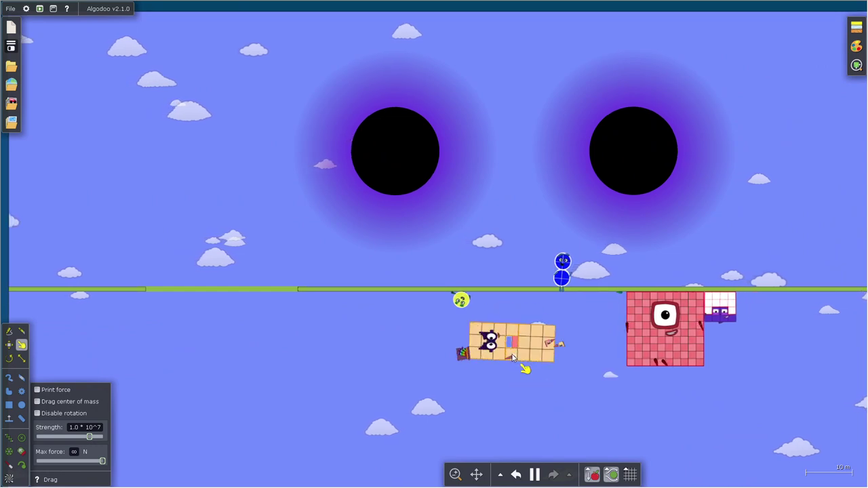
{"action": "mouse_move", "coordinate": [454, 341]}
{"action": "left_mouse_down"}
{"action": "mouse_move", "coordinate": [467, 370]}
{"action": "mouse_move", "coordinate": [485, 314]}
{"action": "mouse_move", "coordinate": [418, 309]}
{"action": "left_mouse_up"}
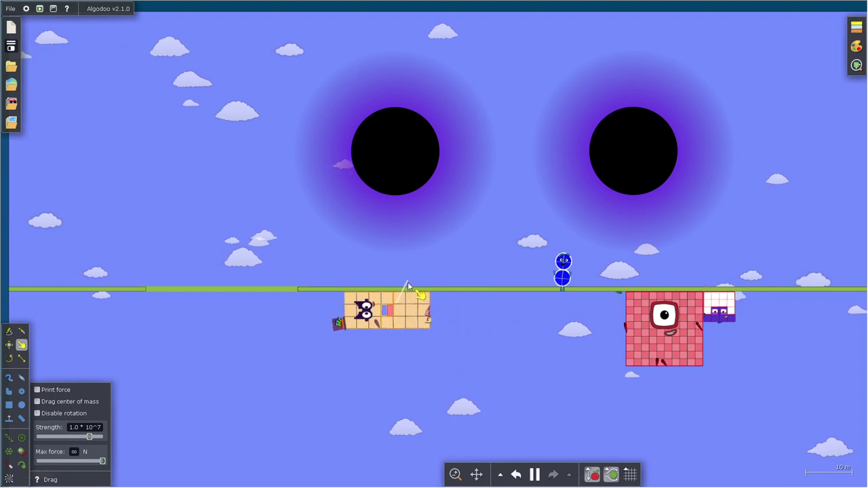
{"action": "scroll", "coordinate": [608, 264], "scroll_direction": "up", "scroll_amount": 2}
{"action": "scroll", "coordinate": [573, 316], "scroll_direction": "up", "scroll_amount": 2}
{"action": "scroll", "coordinate": [518, 317], "scroll_direction": "up", "scroll_amount": 2}
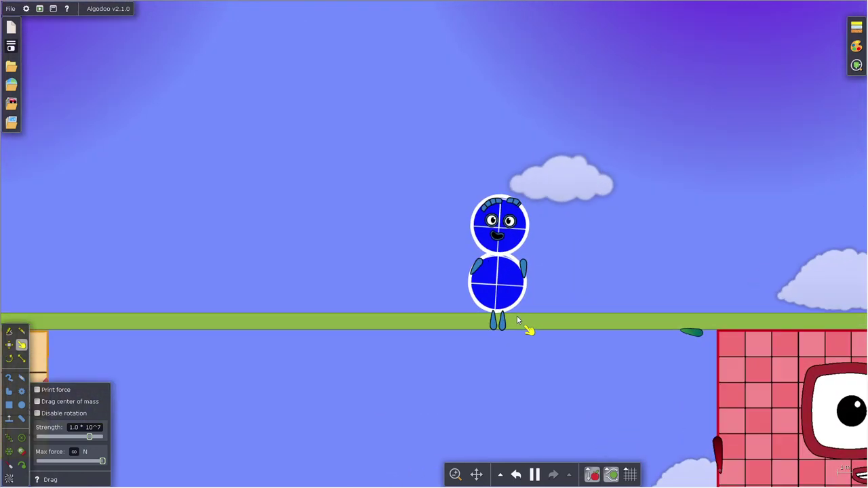
{"action": "scroll", "coordinate": [515, 292], "scroll_direction": "up", "scroll_amount": 2}
{"action": "scroll", "coordinate": [513, 273], "scroll_direction": "up", "scroll_amount": 2}
{"action": "scroll", "coordinate": [520, 281], "scroll_direction": "up", "scroll_amount": 2}
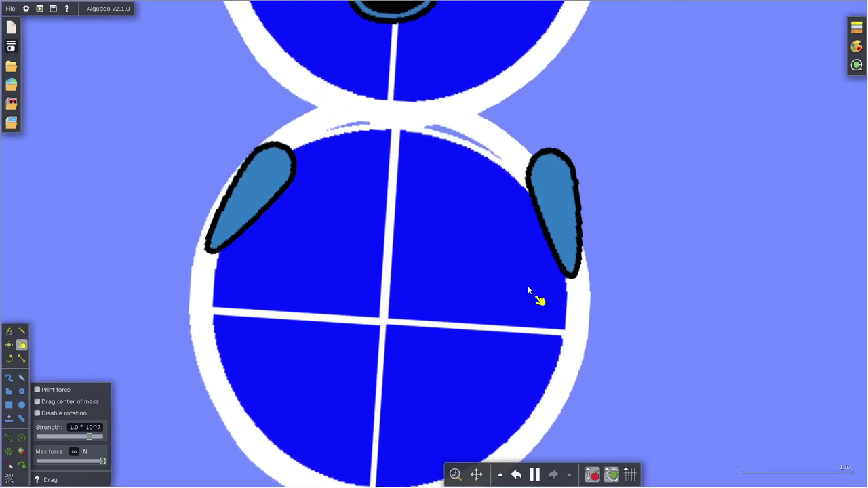
{"action": "scroll", "coordinate": [535, 294], "scroll_direction": "down", "scroll_amount": 5}
{"action": "scroll", "coordinate": [536, 298], "scroll_direction": "down", "scroll_amount": 5}
{"action": "scroll", "coordinate": [539, 301], "scroll_direction": "down", "scroll_amount": 3}
{"action": "scroll", "coordinate": [539, 300], "scroll_direction": "up", "scroll_amount": 2}
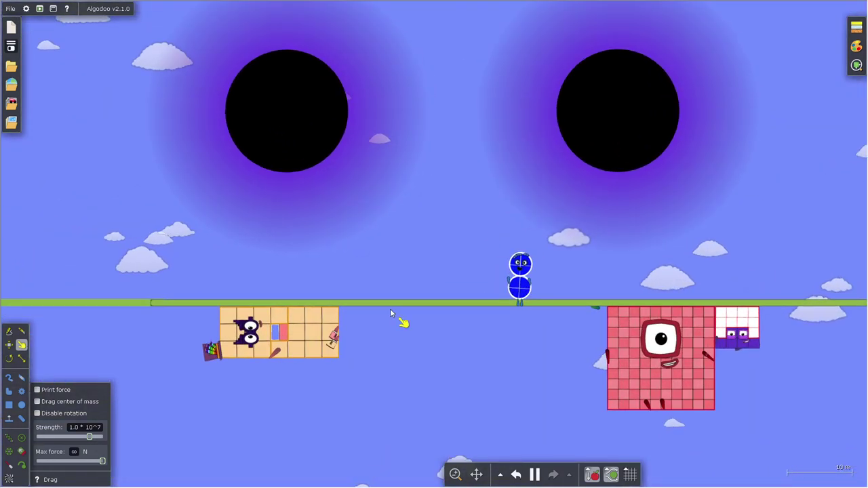
{"action": "mouse_move", "coordinate": [294, 333]}
{"action": "left_mouse_down"}
{"action": "mouse_move", "coordinate": [399, 329]}
{"action": "mouse_move", "coordinate": [203, 295]}
{"action": "left_mouse_up"}
{"action": "scroll", "coordinate": [400, 329], "scroll_direction": "down", "scroll_amount": 1}
{"action": "scroll", "coordinate": [399, 329], "scroll_direction": "down", "scroll_amount": 2}
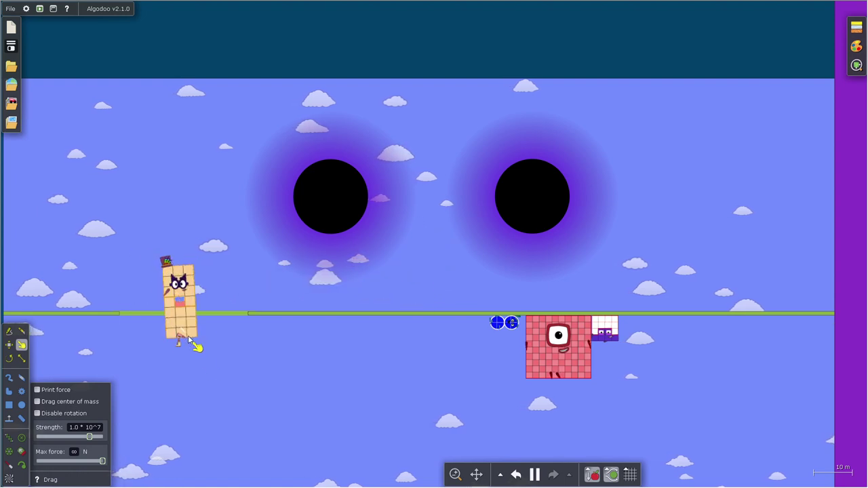
- Swing the orange block below the bar and back up while the other blocks vanish
{"action": "left_click_drag", "start_coordinate": [195, 345], "coordinate": [411, 401]}
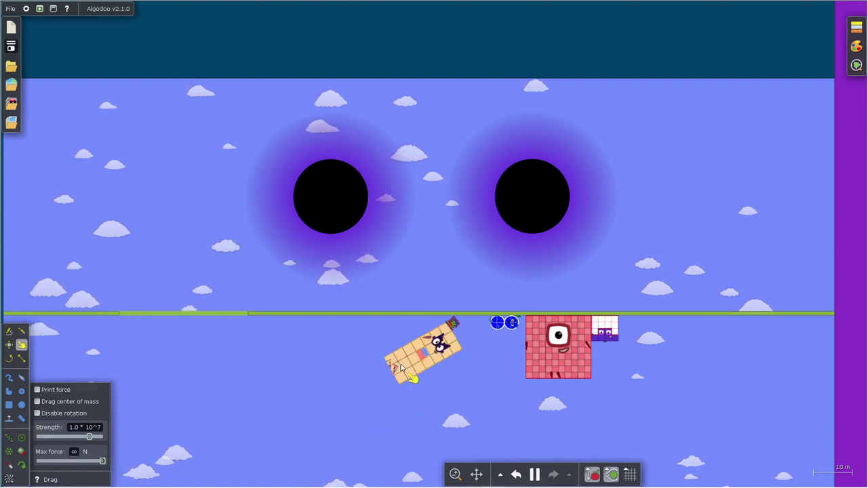
{"action": "scroll", "coordinate": [401, 366], "scroll_direction": "up", "scroll_amount": 2}
{"action": "scroll", "coordinate": [461, 349], "scroll_direction": "up", "scroll_amount": 2}
{"action": "scroll", "coordinate": [450, 319], "scroll_direction": "up", "scroll_amount": 2}
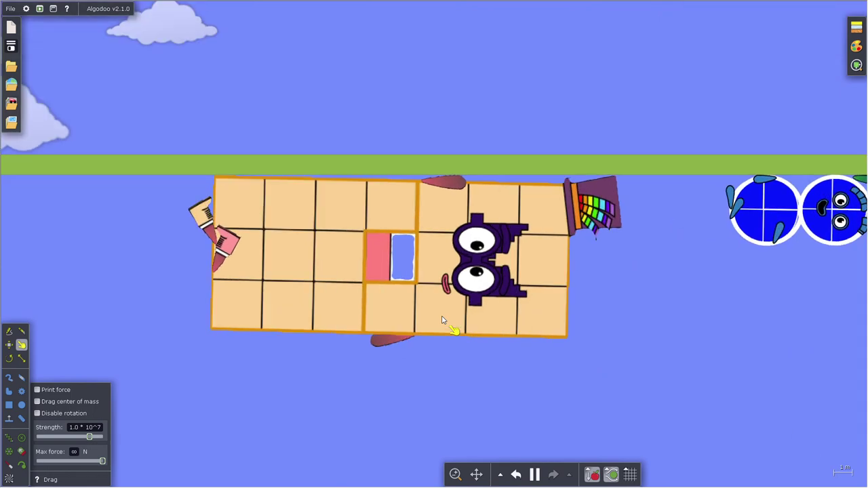
{"action": "scroll", "coordinate": [367, 284], "scroll_direction": "up", "scroll_amount": 2}
{"action": "scroll", "coordinate": [366, 285], "scroll_direction": "down", "scroll_amount": 3}
{"action": "scroll", "coordinate": [373, 289], "scroll_direction": "down", "scroll_amount": 2}
{"action": "scroll", "coordinate": [380, 292], "scroll_direction": "down", "scroll_amount": 1}
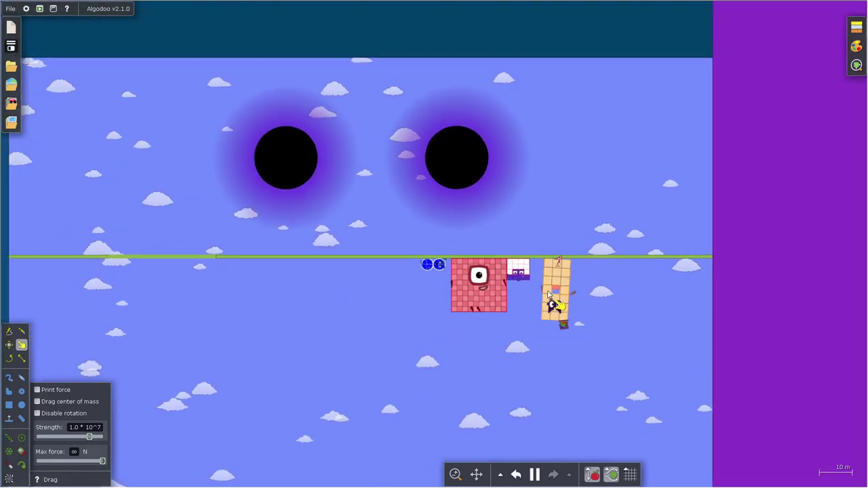
{"action": "scroll", "coordinate": [550, 292], "scroll_direction": "up", "scroll_amount": 2}
{"action": "scroll", "coordinate": [536, 290], "scroll_direction": "up", "scroll_amount": 1}
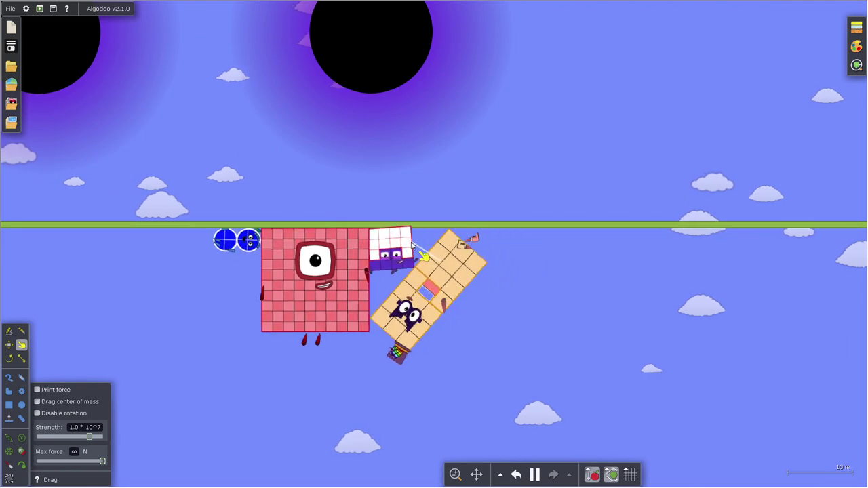
{"action": "scroll", "coordinate": [411, 246], "scroll_direction": "down", "scroll_amount": 3}
{"action": "scroll", "coordinate": [153, 188], "scroll_direction": "up", "scroll_amount": 2}
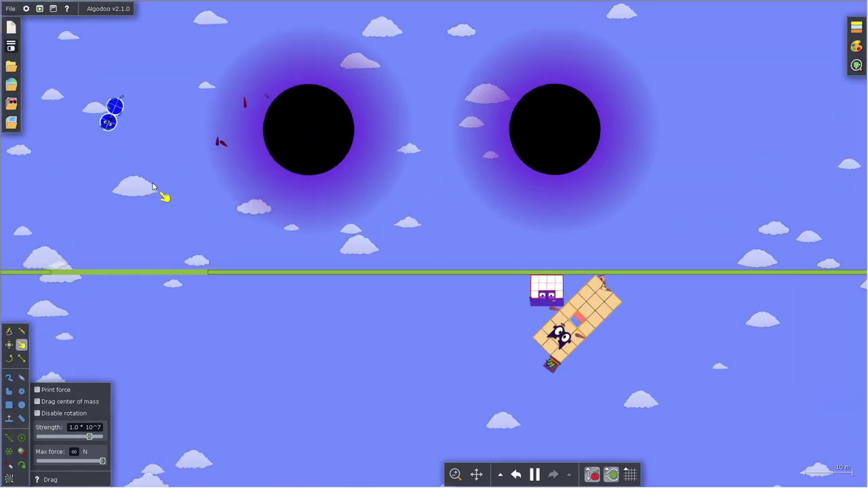
{"action": "scroll", "coordinate": [203, 146], "scroll_direction": "up", "scroll_amount": 2}
{"action": "scroll", "coordinate": [208, 149], "scroll_direction": "down", "scroll_amount": 3}
{"action": "scroll", "coordinate": [386, 219], "scroll_direction": "up", "scroll_amount": 1}
{"action": "scroll", "coordinate": [576, 302], "scroll_direction": "up", "scroll_amount": 2}
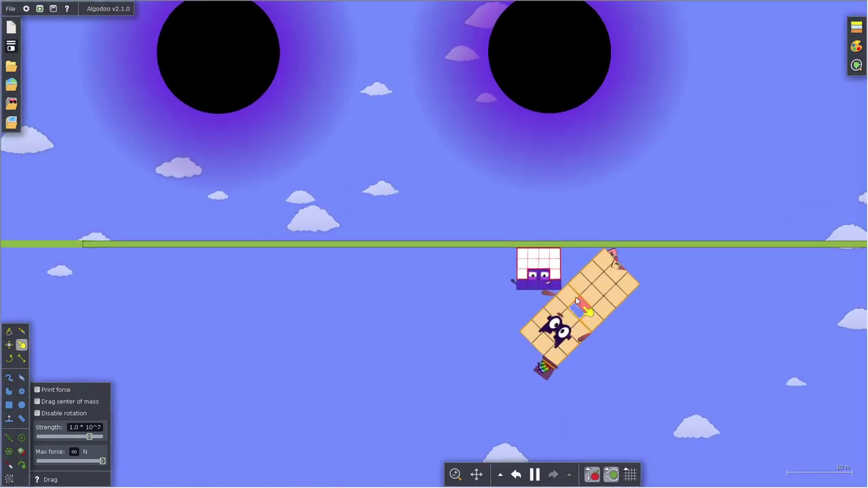
{"action": "scroll", "coordinate": [576, 302], "scroll_direction": "up", "scroll_amount": 2}
{"action": "scroll", "coordinate": [459, 175], "scroll_direction": "up", "scroll_amount": 2}
{"action": "scroll", "coordinate": [458, 175], "scroll_direction": "up", "scroll_amount": 1}
{"action": "scroll", "coordinate": [459, 175], "scroll_direction": "down", "scroll_amount": 2}
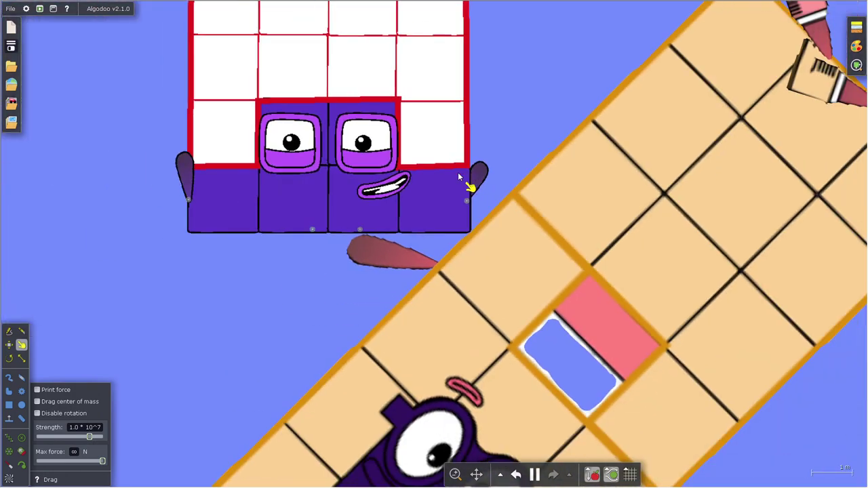
{"action": "scroll", "coordinate": [458, 175], "scroll_direction": "down", "scroll_amount": 2}
{"action": "scroll", "coordinate": [557, 285], "scroll_direction": "down", "scroll_amount": 2}
{"action": "scroll", "coordinate": [569, 267], "scroll_direction": "down", "scroll_amount": 1}
{"action": "scroll", "coordinate": [570, 264], "scroll_direction": "down", "scroll_amount": 2}
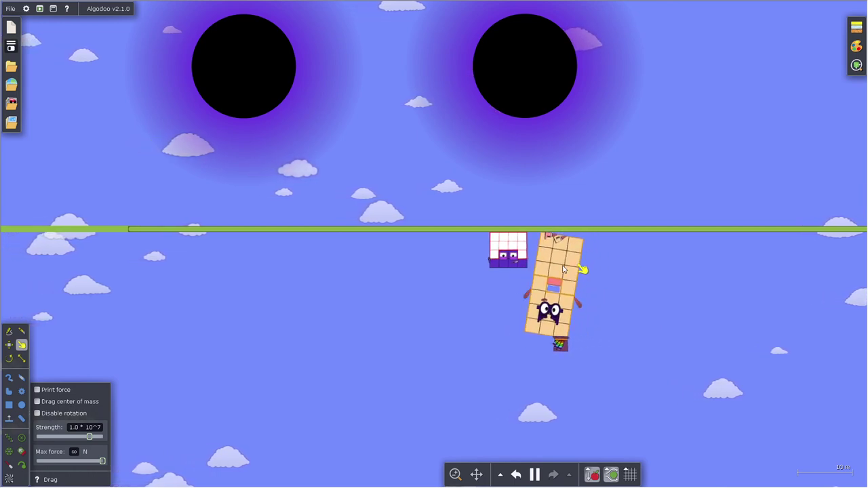
{"action": "mouse_move", "coordinate": [558, 275]}
{"action": "left_mouse_down"}
{"action": "mouse_move", "coordinate": [231, 255]}
{"action": "mouse_move", "coordinate": [307, 317]}
{"action": "mouse_move", "coordinate": [337, 293]}
{"action": "mouse_move", "coordinate": [565, 330]}
{"action": "left_mouse_up"}
{"action": "scroll", "coordinate": [305, 339], "scroll_direction": "up", "scroll_amount": 2}
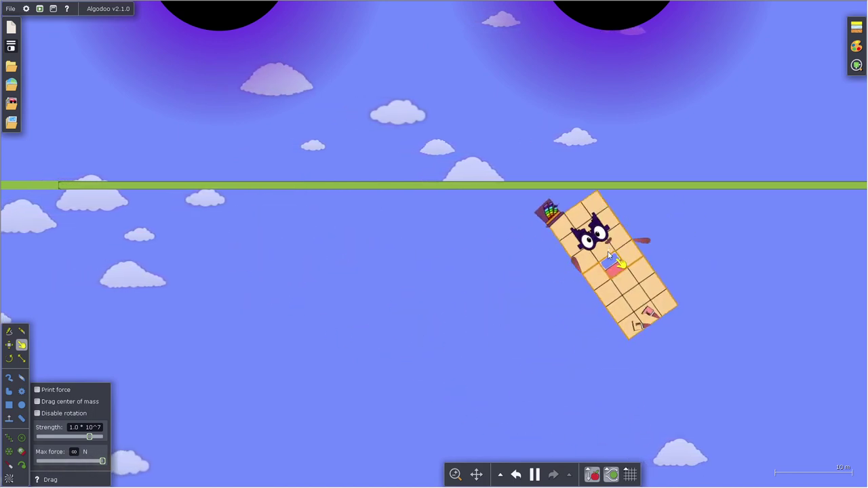
{"action": "mouse_move", "coordinate": [565, 330]}
{"action": "left_mouse_down"}
{"action": "mouse_move", "coordinate": [689, 235]}
{"action": "mouse_move", "coordinate": [440, 158]}
{"action": "left_mouse_up"}
{"action": "scroll", "coordinate": [688, 235], "scroll_direction": "up", "scroll_amount": 3}
{"action": "scroll", "coordinate": [440, 158], "scroll_direction": "down", "scroll_amount": 4}
{"action": "key", "text": "s"}
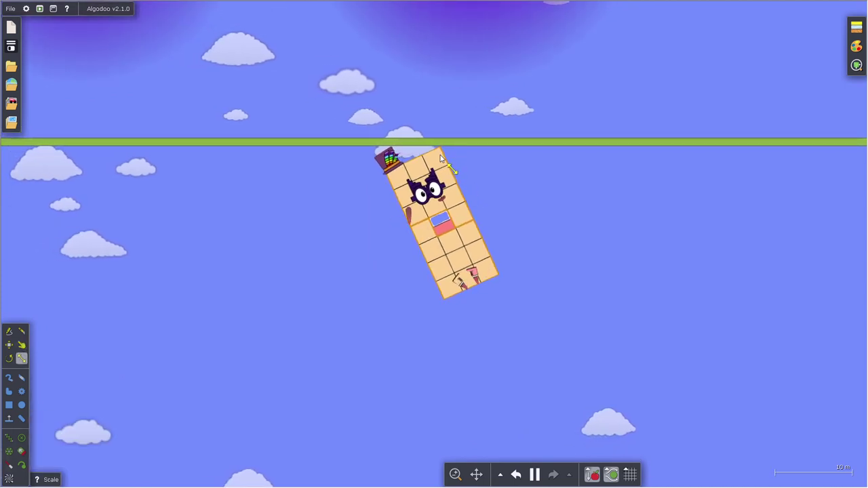